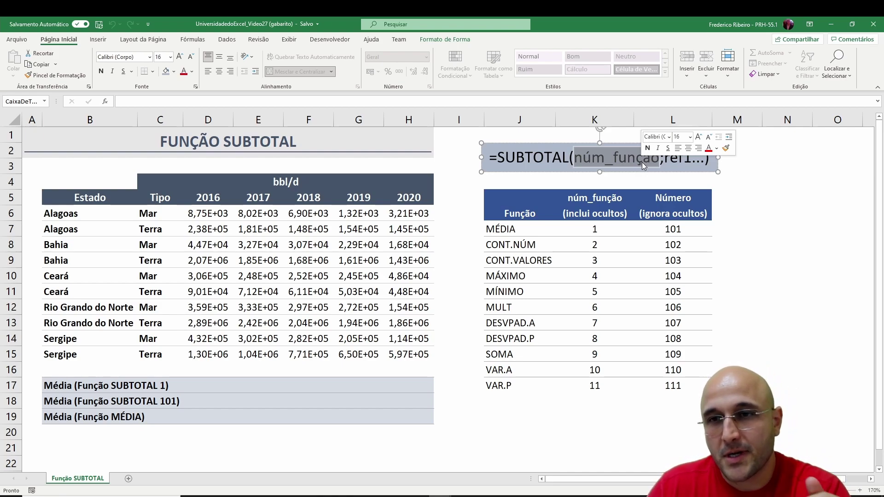
Examine the núm_função argument in the SUBTOTAL syntax and the function names from MÉDIA to VAR.P in the reference table
left_click(642, 162)
left_click_drag(581, 152, 659, 158)
left_click(609, 230)
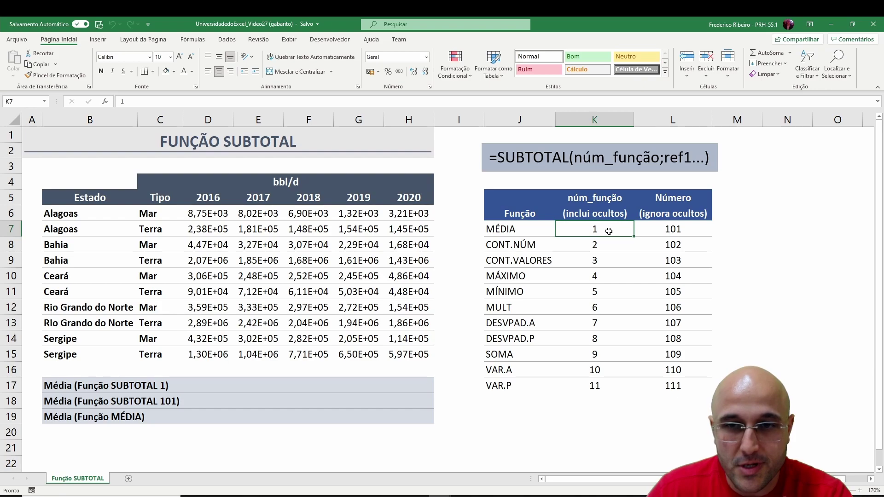
left_click_drag(527, 232, 524, 384)
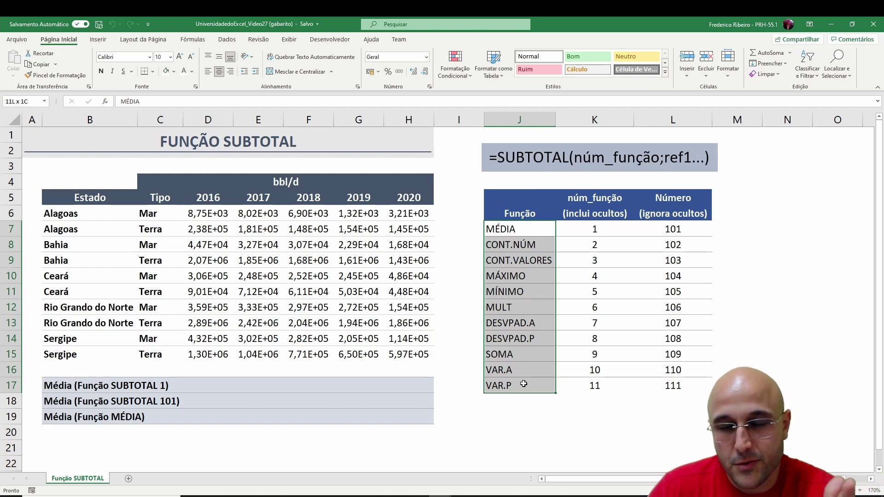
left_click(524, 230)
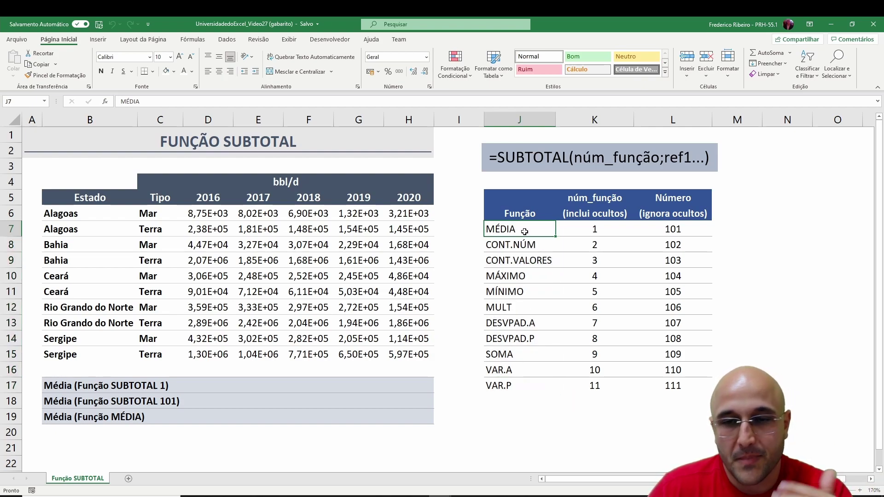
left_click(525, 246)
left_click(524, 260)
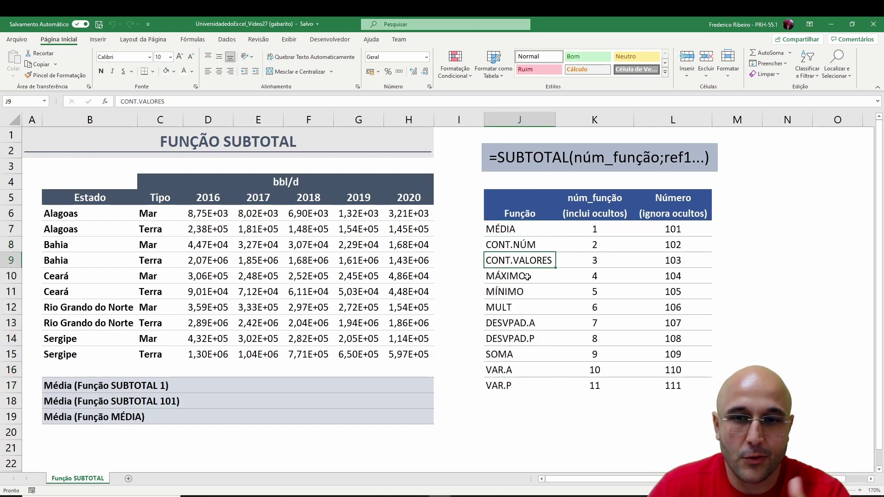
left_click(527, 277)
left_click(529, 290)
left_click(532, 309)
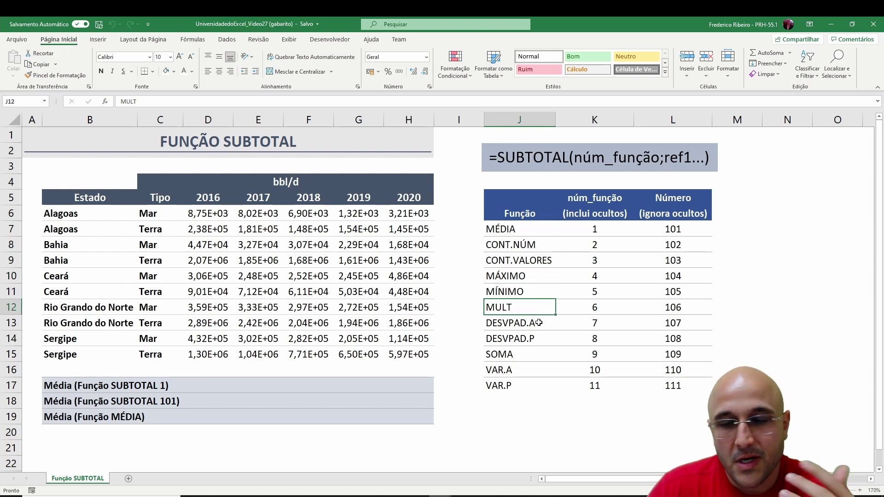
left_click(539, 322)
left_click(538, 340)
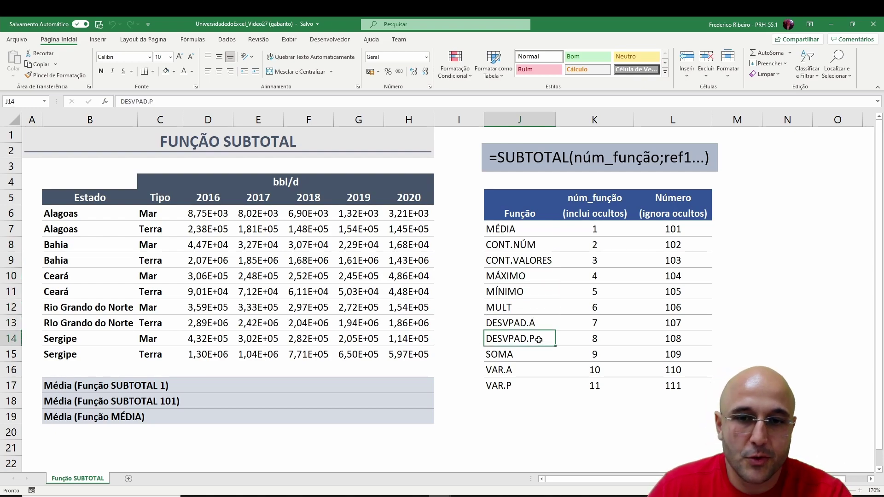
left_click(534, 355)
left_click(532, 369)
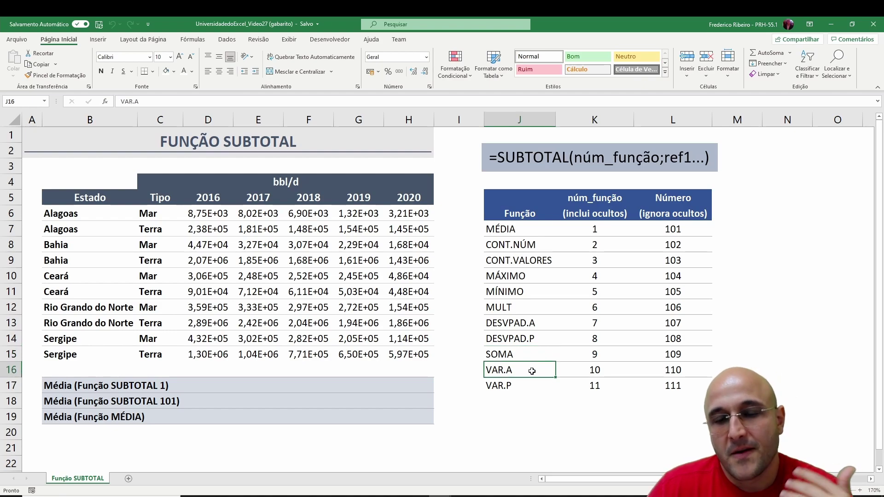
left_click(531, 384)
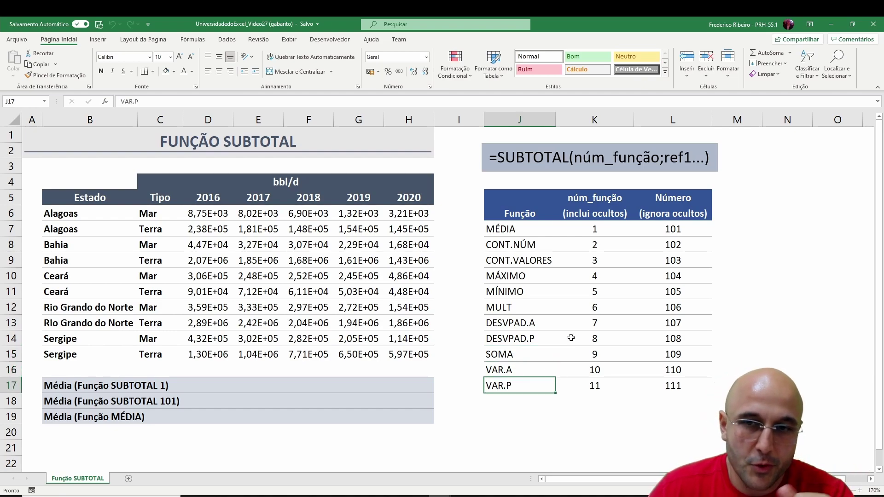
Compare the function codes that include hidden values with those that ignore them, and examine the ref1 argument of the SUBTOTAL syntax
left_click_drag(604, 230, 625, 386)
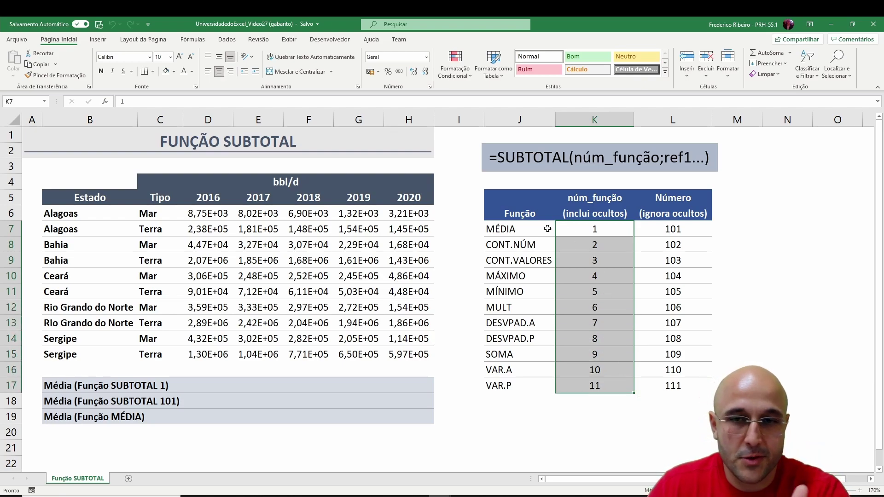
left_click_drag(531, 229, 613, 383)
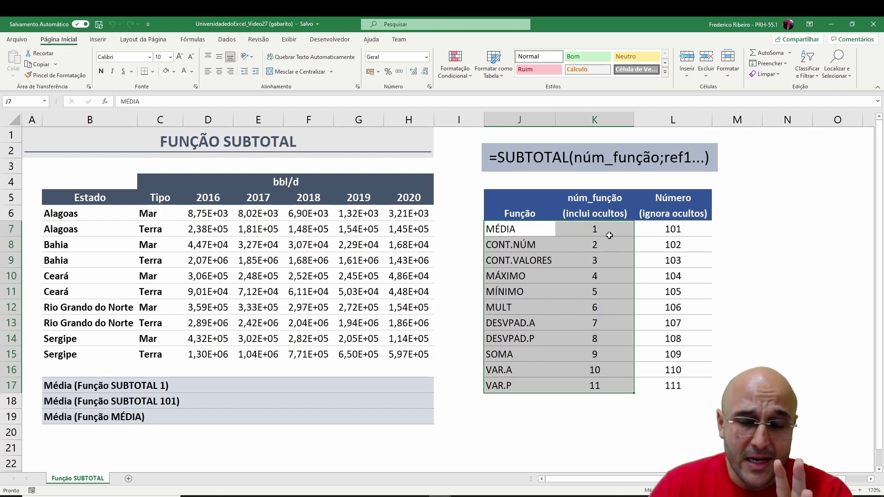
left_click_drag(611, 229, 617, 386)
left_click(622, 230)
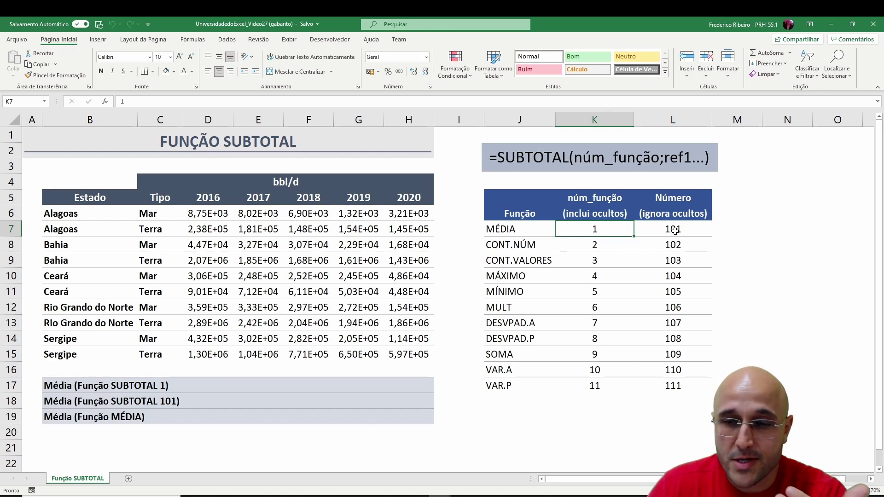
left_click_drag(674, 231, 681, 385)
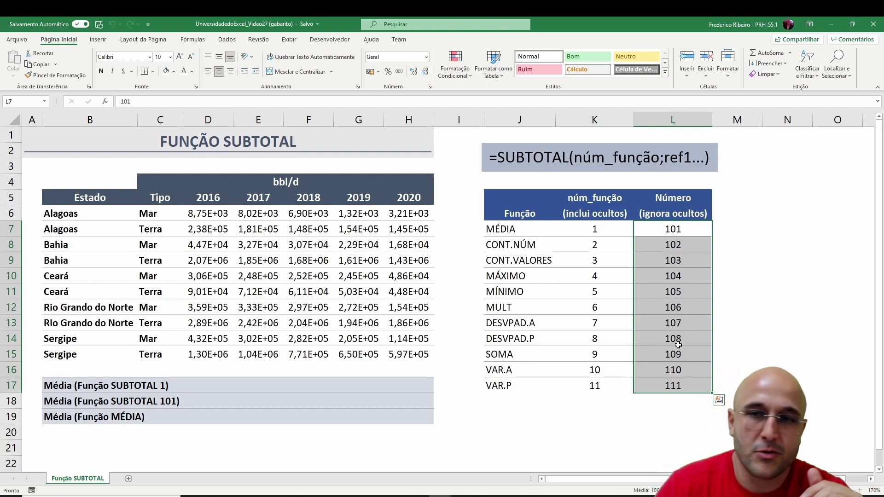
left_click(668, 157)
left_click_drag(667, 158, 702, 160)
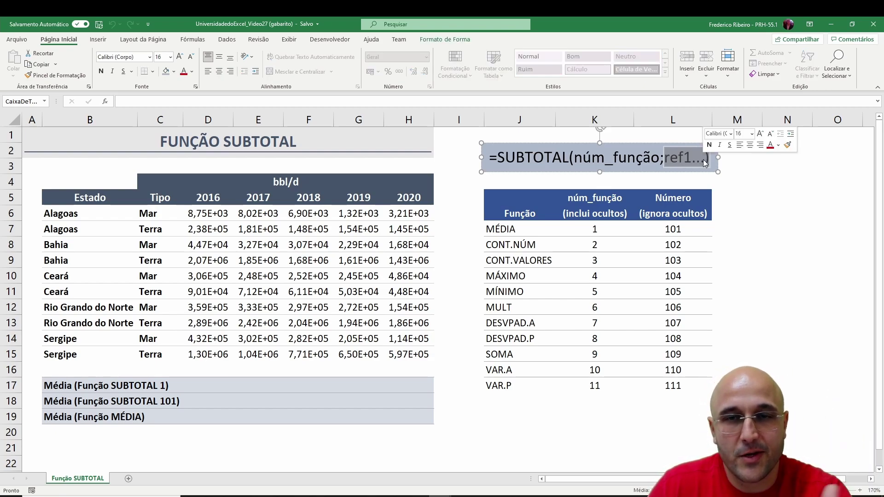
left_click_drag(501, 230, 562, 399)
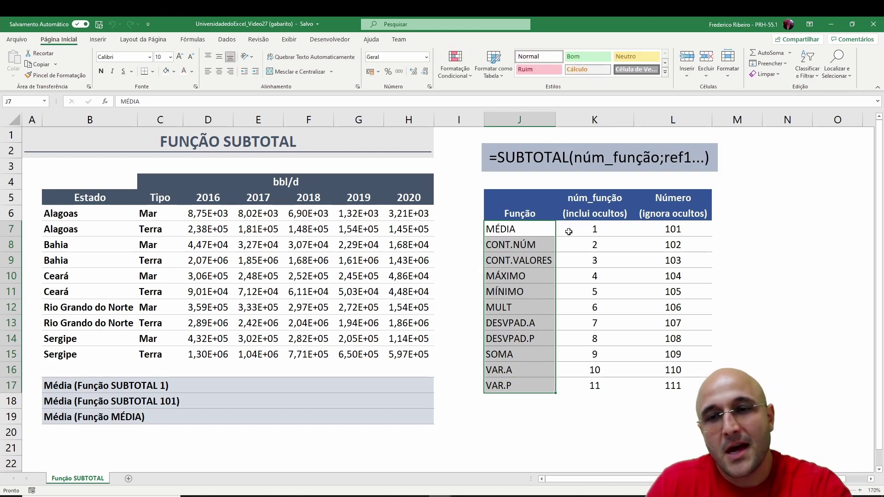
left_click_drag(569, 230, 594, 387)
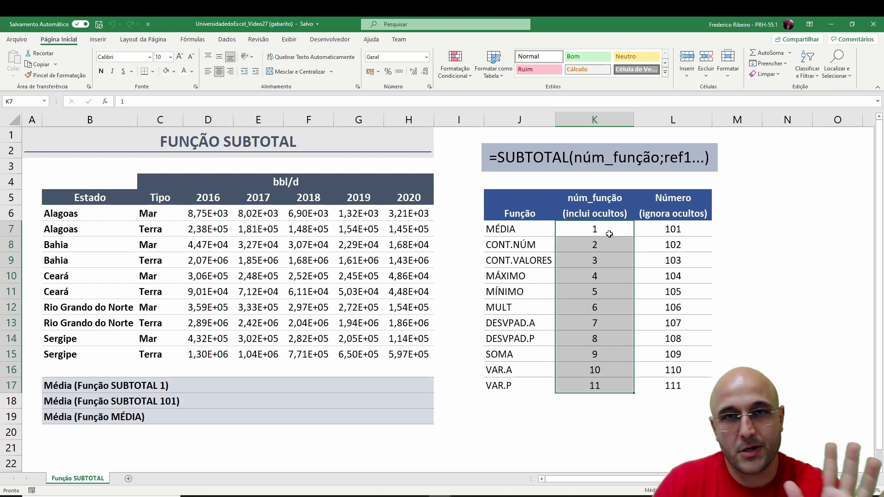
Review the Estado, Tipo and 2016 to 2020 columns of the bbl/d data table
left_click(109, 183)
left_click_drag(137, 188, 324, 354)
left_click_drag(91, 197, 104, 355)
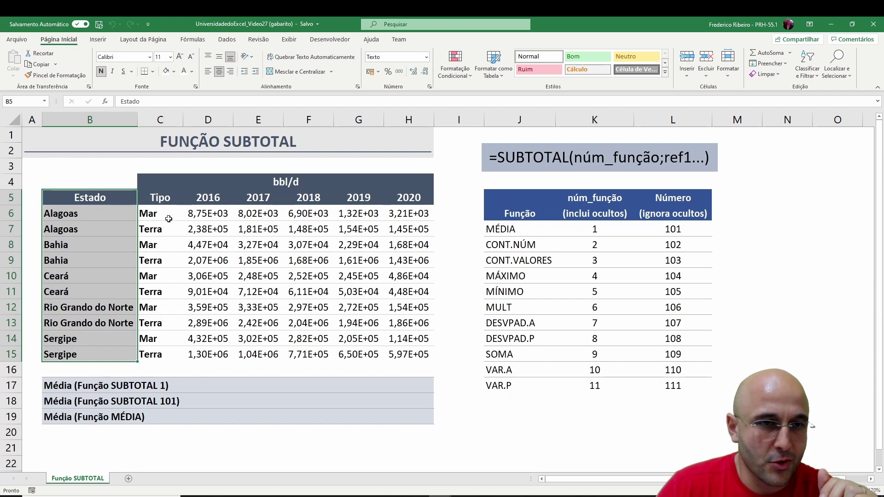
left_click_drag(163, 193, 166, 356)
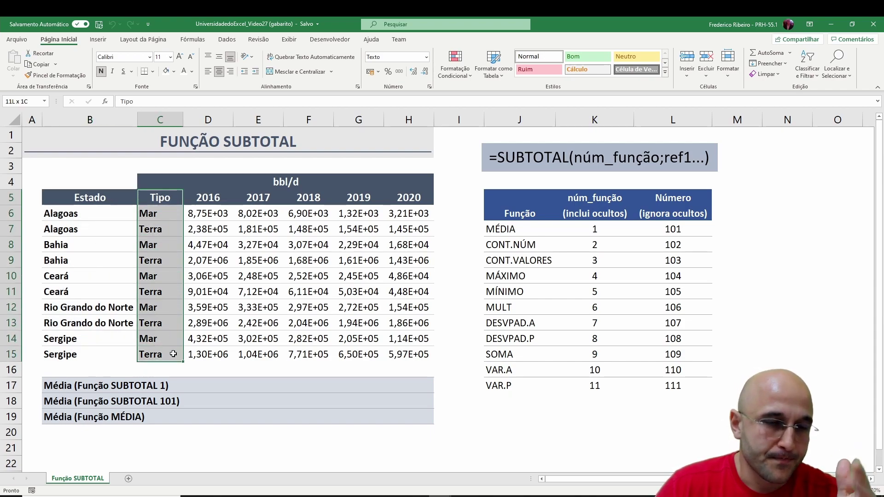
left_click_drag(219, 199, 389, 365)
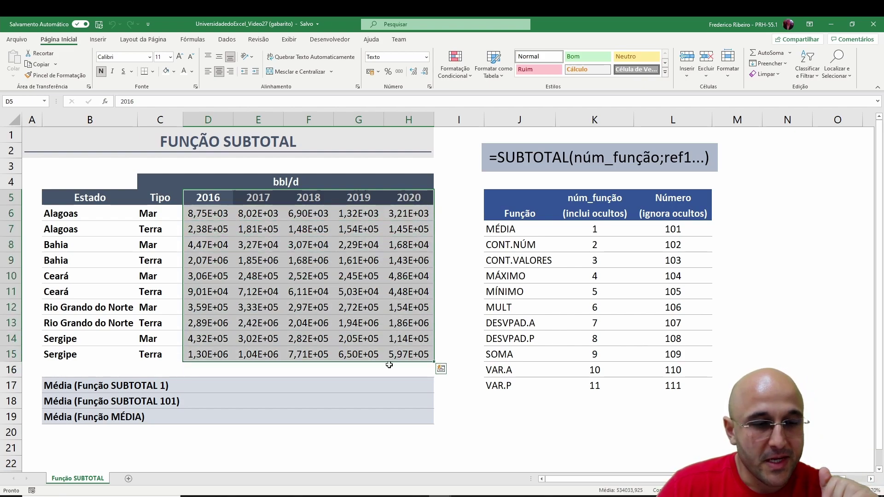
Average the 2016 values in D19 with =MÉDIA(D6:D15) and fill the formula across to H19
left_click(192, 386)
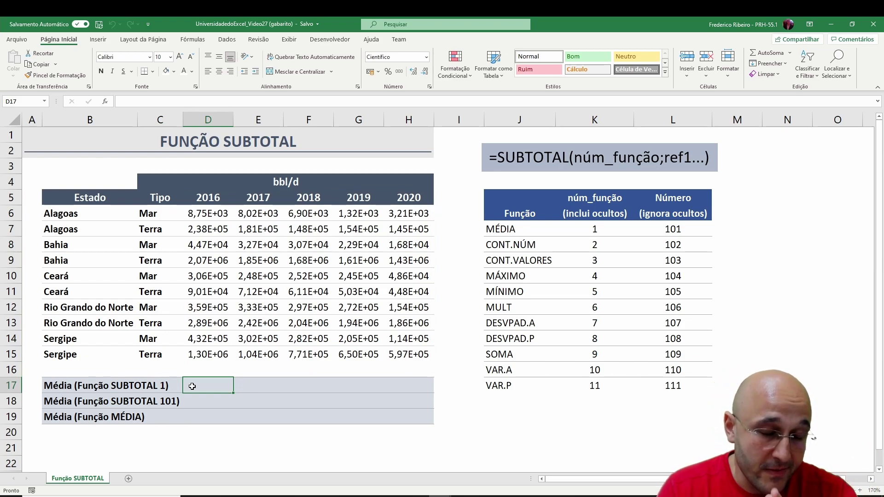
key("Down")
key("Down")
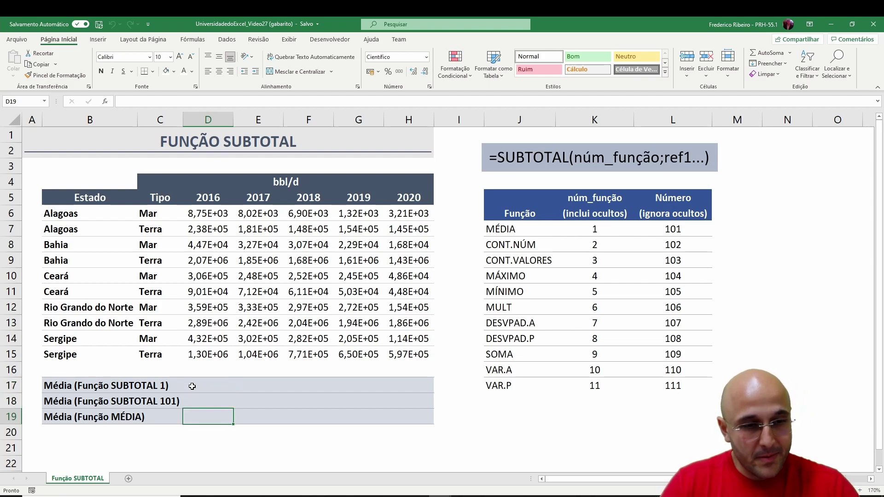
type("=média(")
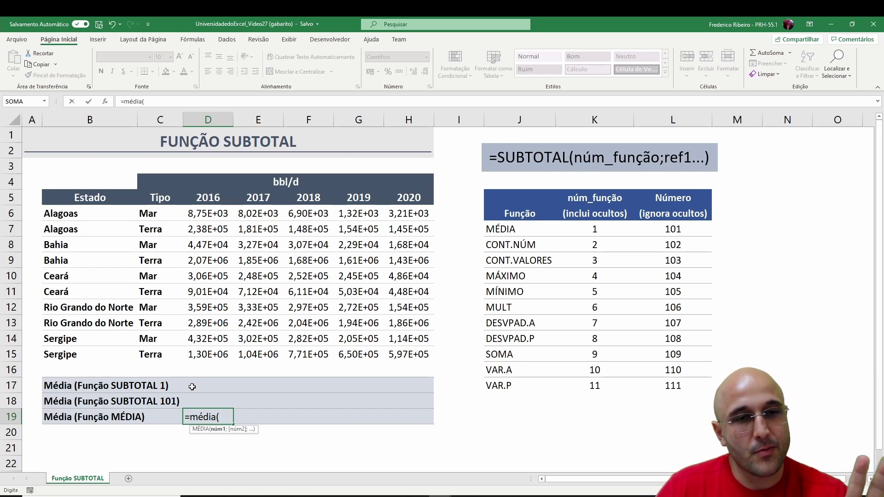
left_click_drag(208, 213, 212, 354)
key("Return")
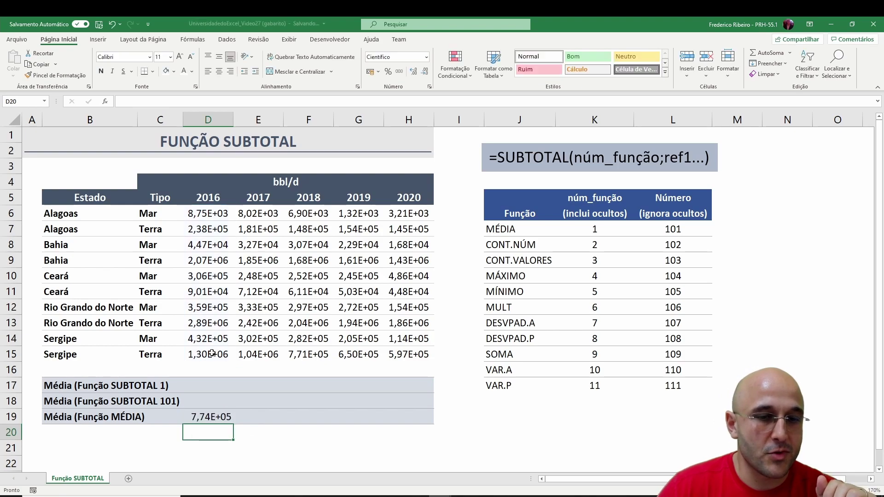
key("Up")
left_click_drag(233, 423, 417, 427)
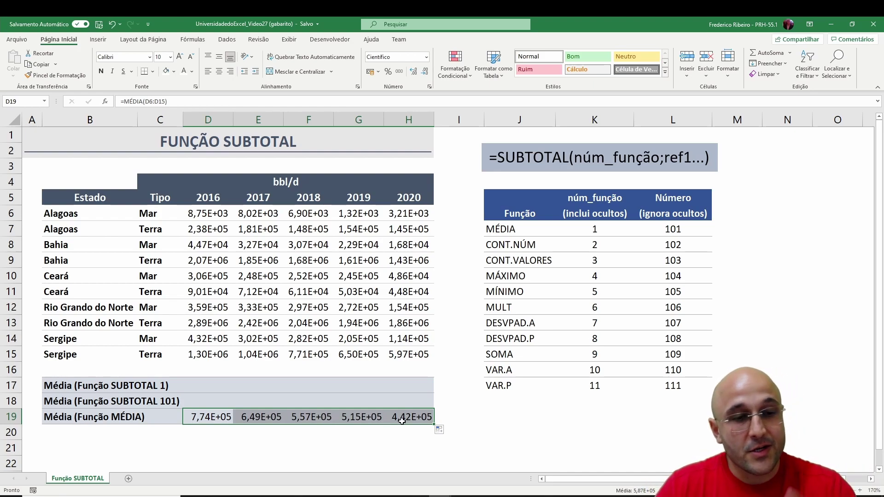
Enter =SUBTOTAL(1;D6:D15) in D17, using function 1 - MÉDIA, and fill the formula across to H17
key("Up")
key("Up")
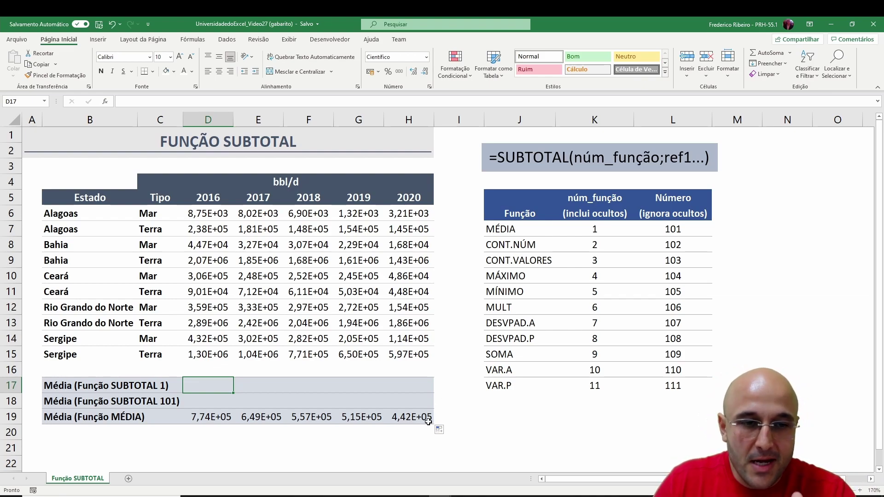
type("=subtot")
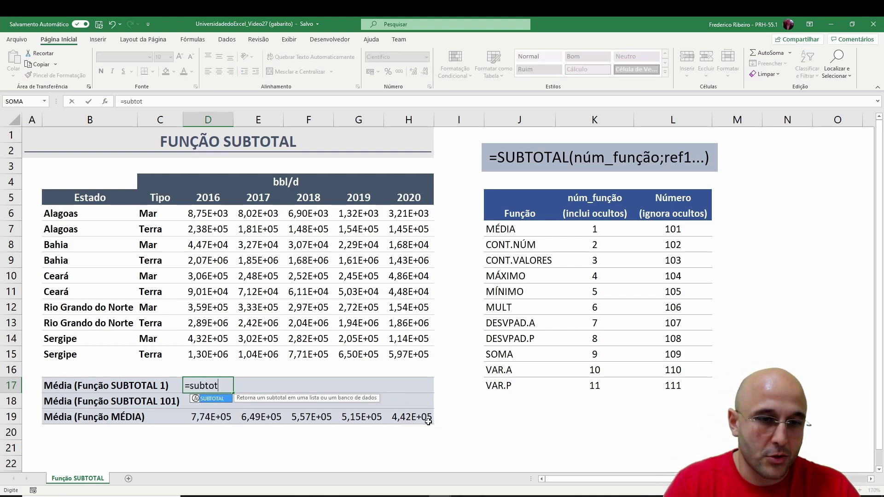
type("al(")
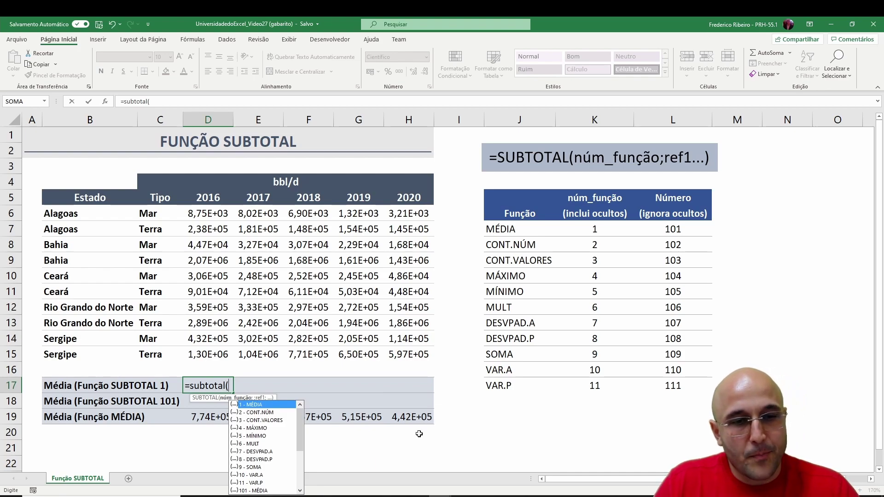
left_click_drag(300, 419, 260, 405)
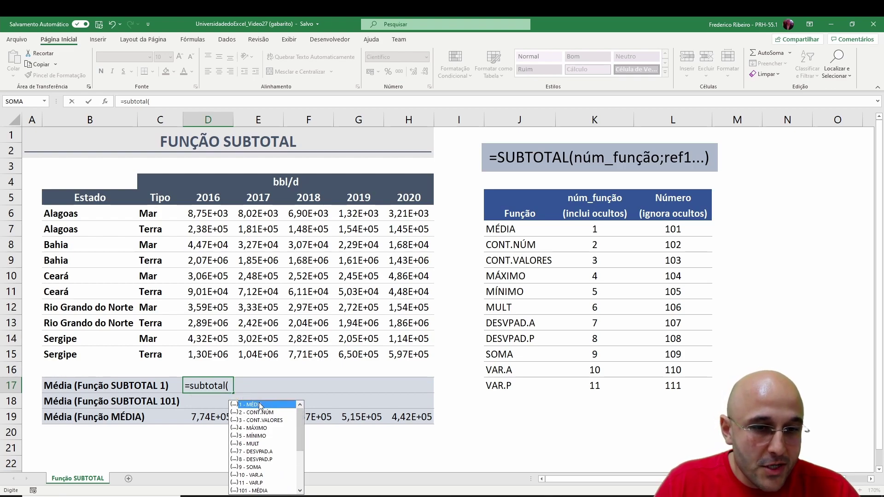
double_click(260, 405)
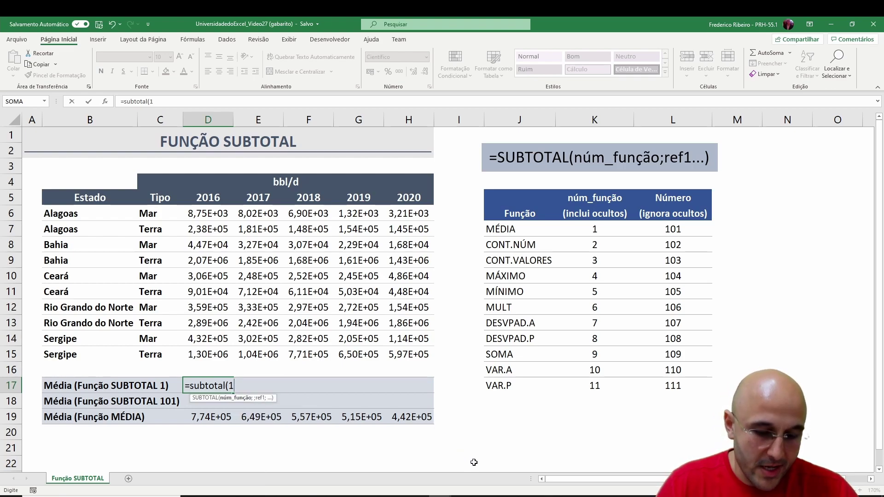
type(";")
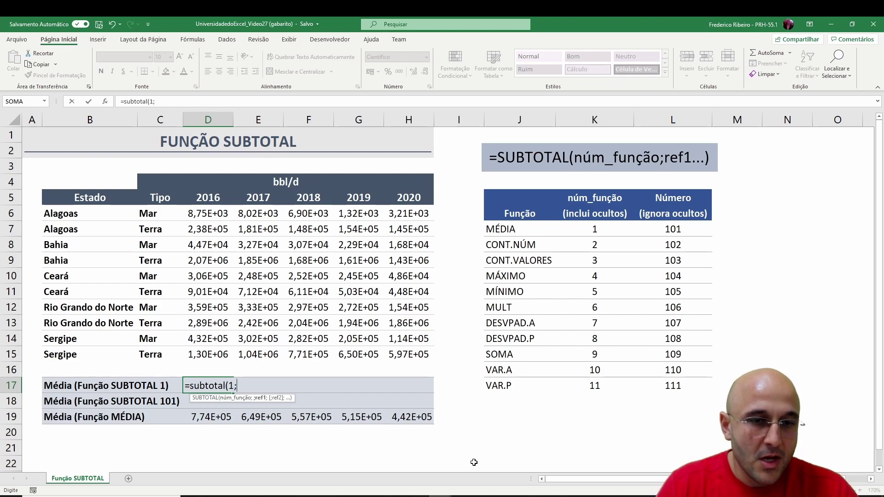
left_click_drag(213, 219, 207, 352)
key("Return")
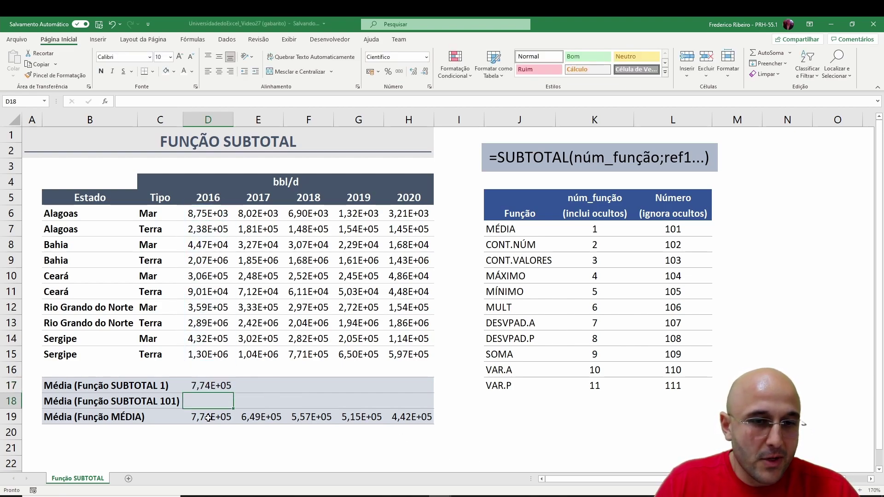
left_click(208, 386)
left_click_drag(233, 392, 432, 396)
Enter =SUBTOTAL(101;D6:D15) in D18 and fill the formula across to H18
left_click(211, 403)
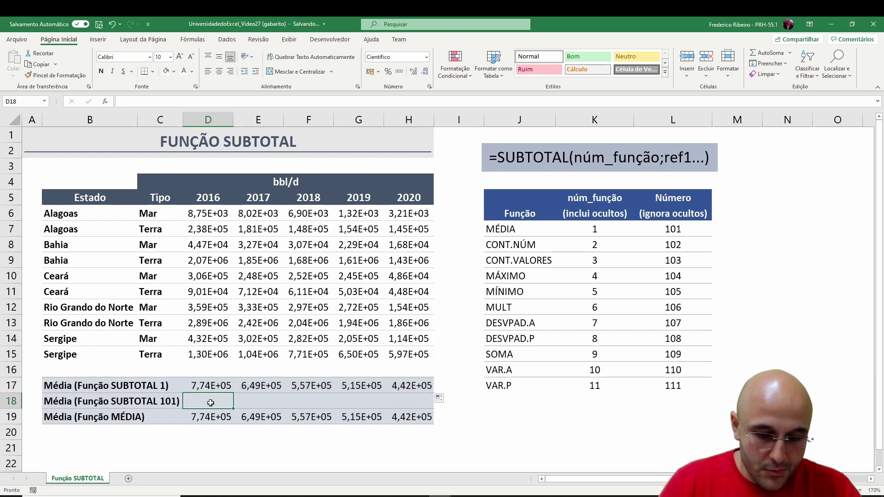
type("=subtotal(")
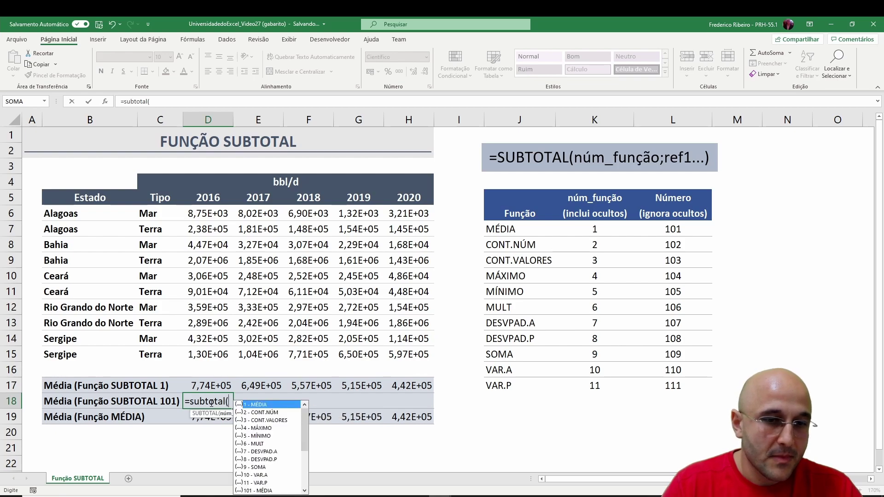
type("101;")
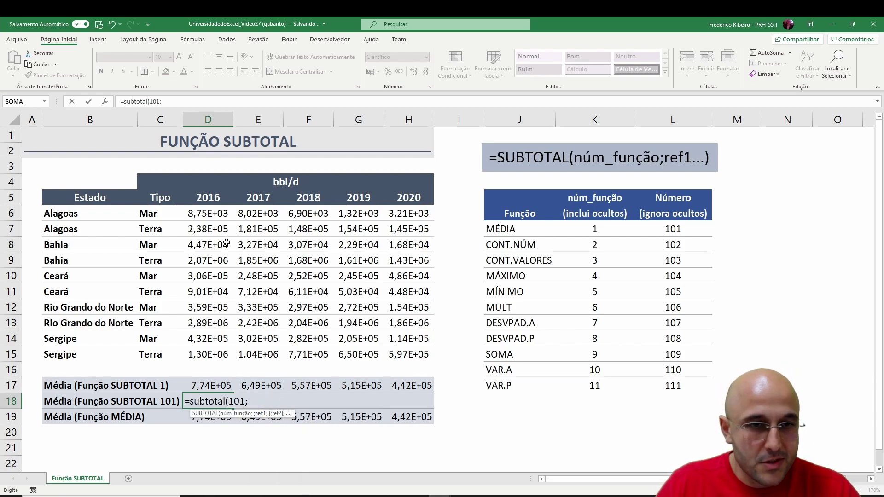
left_click_drag(209, 214, 207, 355)
key("Return")
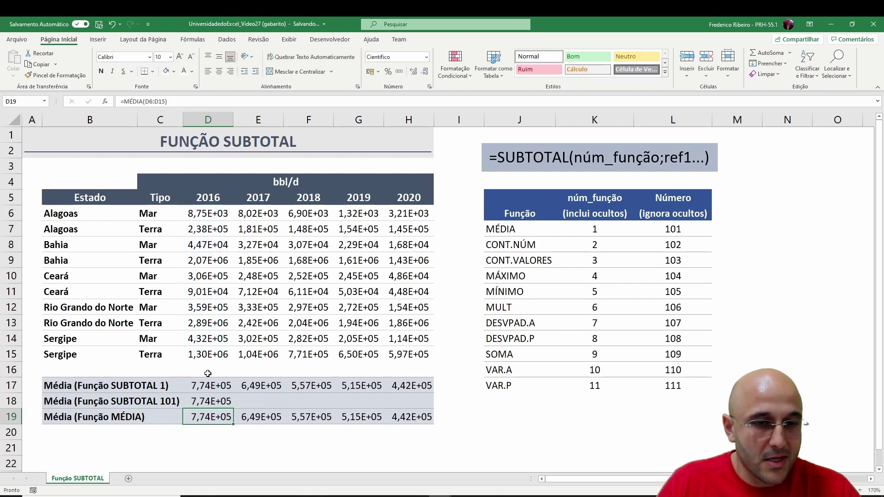
left_click(230, 402)
left_click_drag(233, 406, 456, 415)
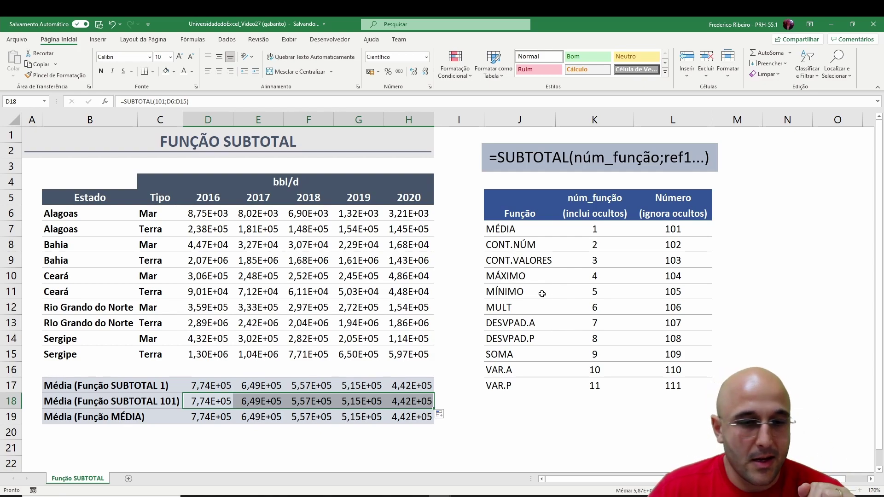
left_click(225, 386)
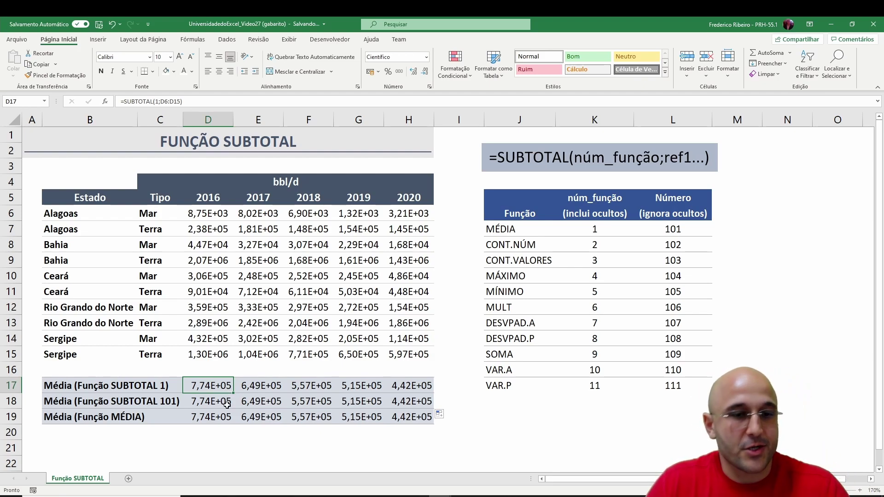
left_click(223, 430)
type("=")
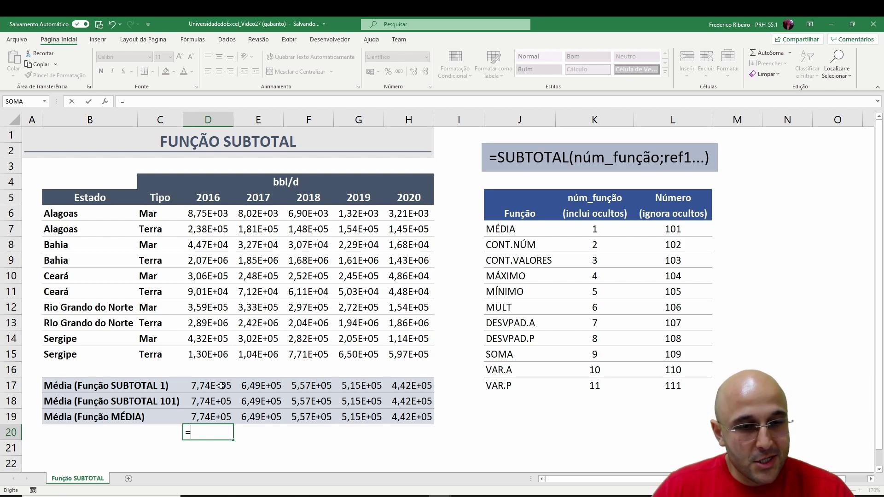
mouse_move(218, 389)
left_mouse_down()
mouse_move(218, 411)
mouse_move(218, 388)
left_mouse_up()
key("Escape")
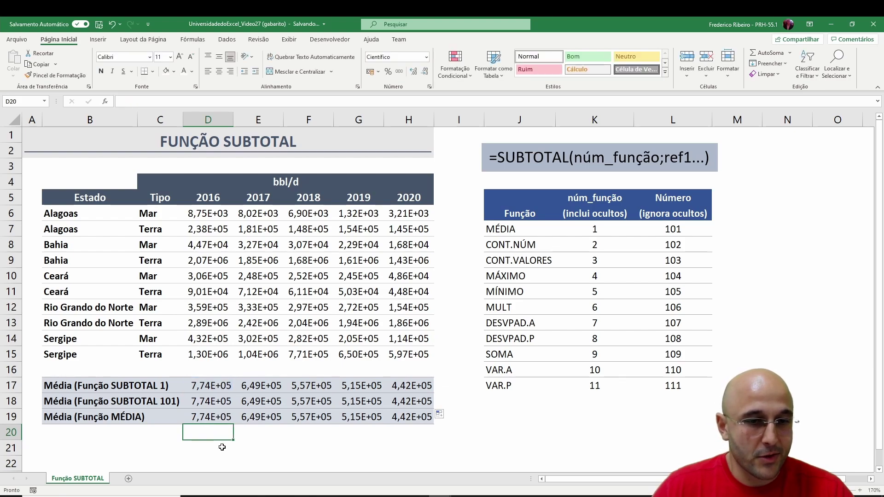
Sum the three 2016 averages in D20 with =SOMA(D17:D19) and fill the formula across to H20
type("=soma")
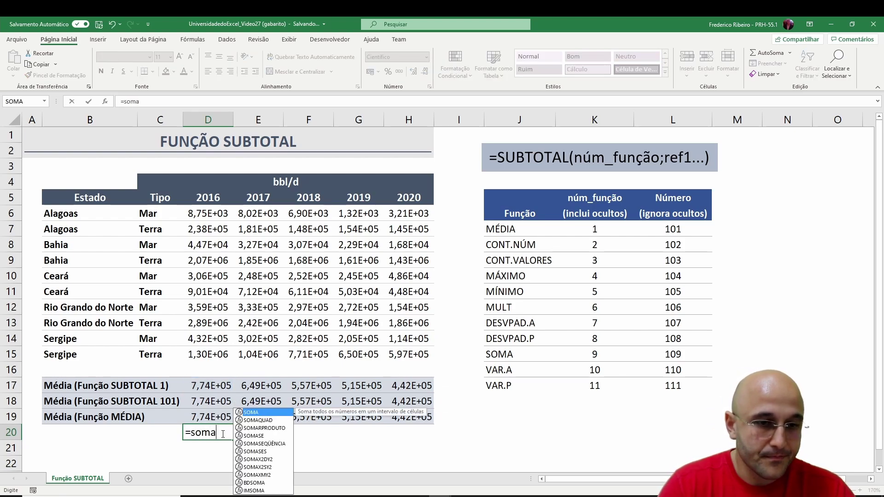
type("(")
left_click_drag(216, 389, 431, 451)
key("Return")
left_click(214, 433)
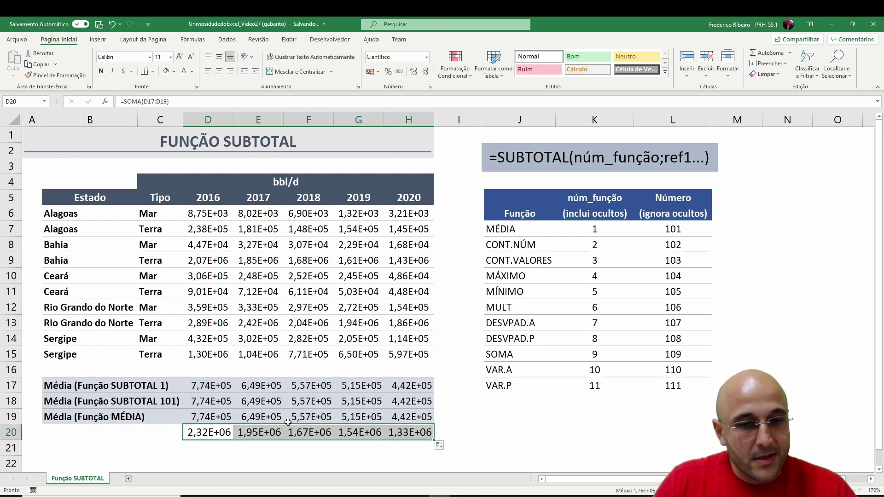
left_click_drag(208, 394, 214, 416)
left_click_drag(219, 386, 221, 417)
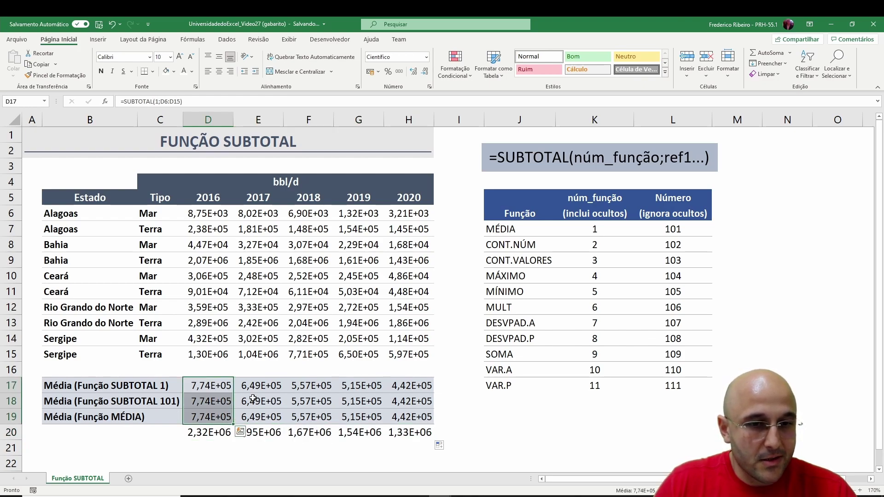
left_click_drag(272, 387, 273, 417)
left_click_drag(311, 386, 317, 417)
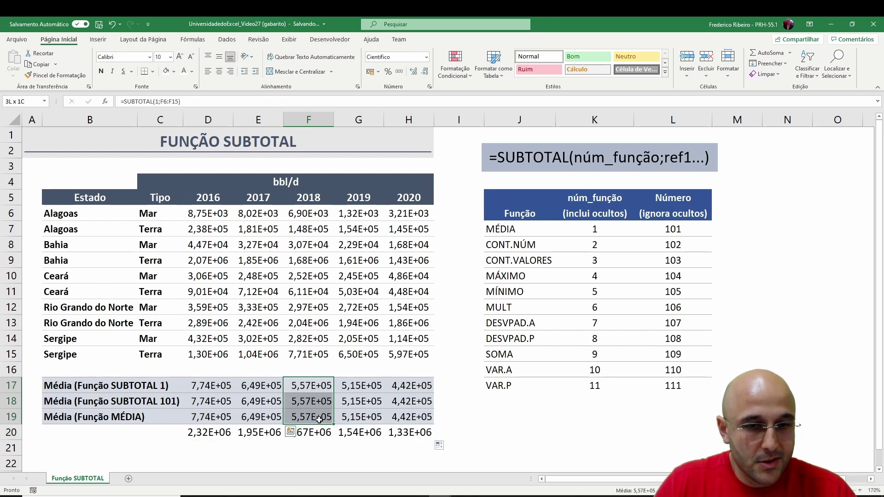
Label the first sum row in B20 as "Soma (Função)"
left_click(134, 434)
left_click(221, 442)
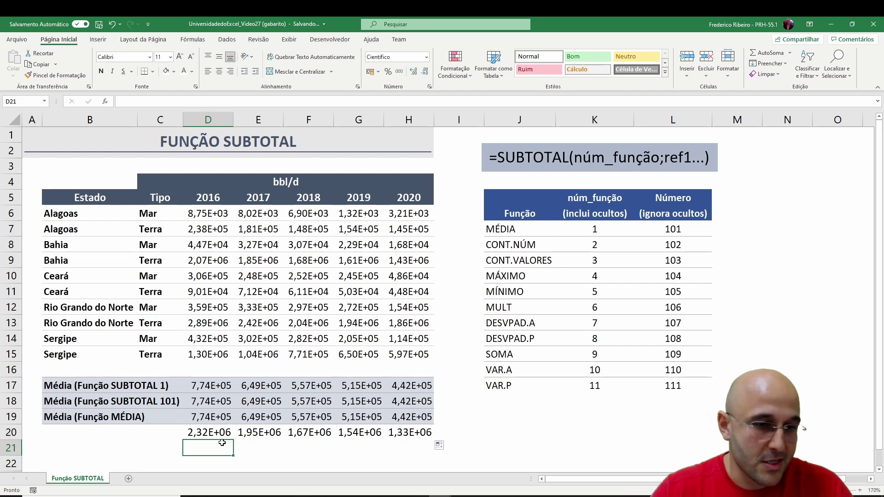
key("Up")
key("Left")
key("Left")
type("Soma")
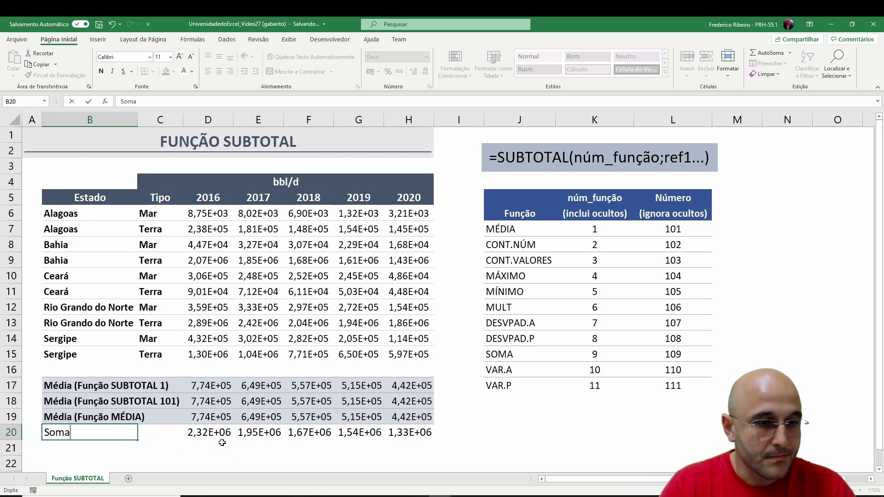
type(" (Função)")
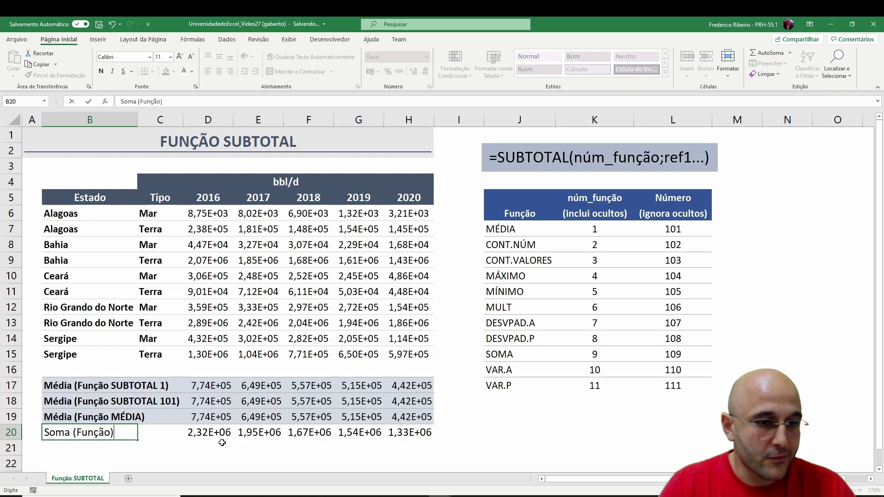
key("Return")
Enter the label "Soma (Função SUBTOTAL)" in B21 and make the two sum labels in B20:C21 bold
type("Soma (")
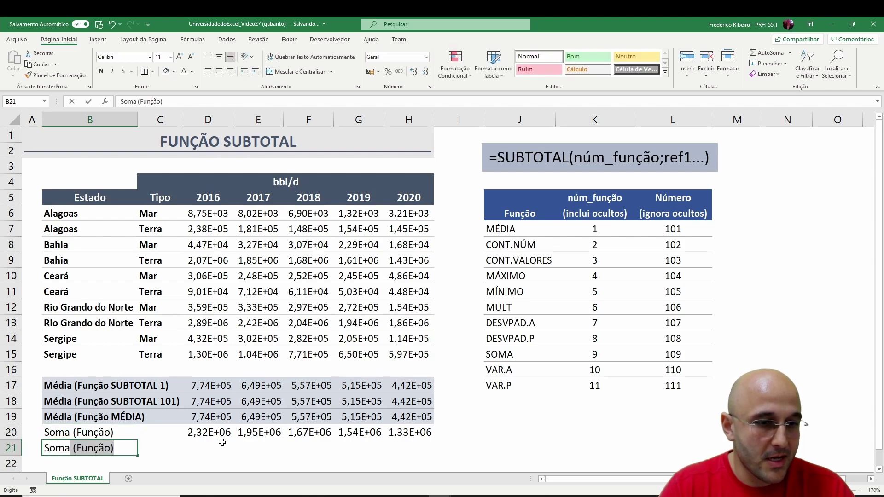
type("Sub")
key("BackSpace")
key("BackSpace")
key("BackSpace")
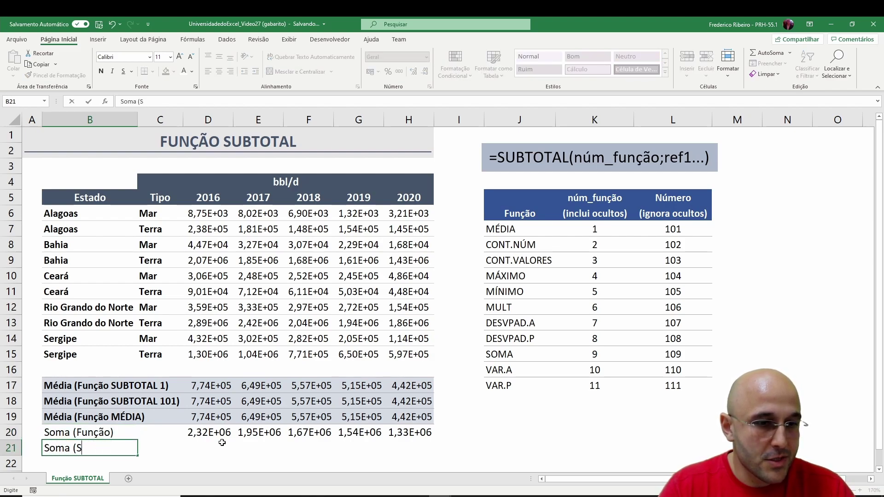
type("Função SUBT")
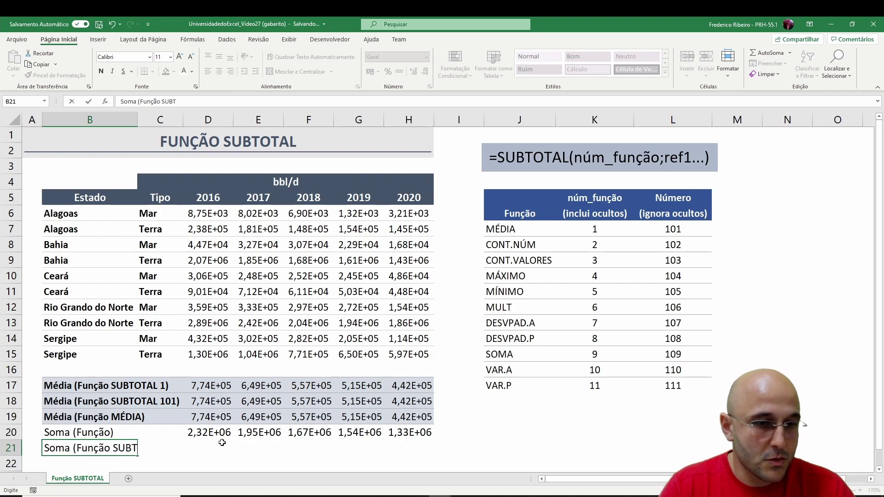
key("BackSpace")
key("BackSpace")
type("BT")
key("BackSpace")
key("BackSpace")
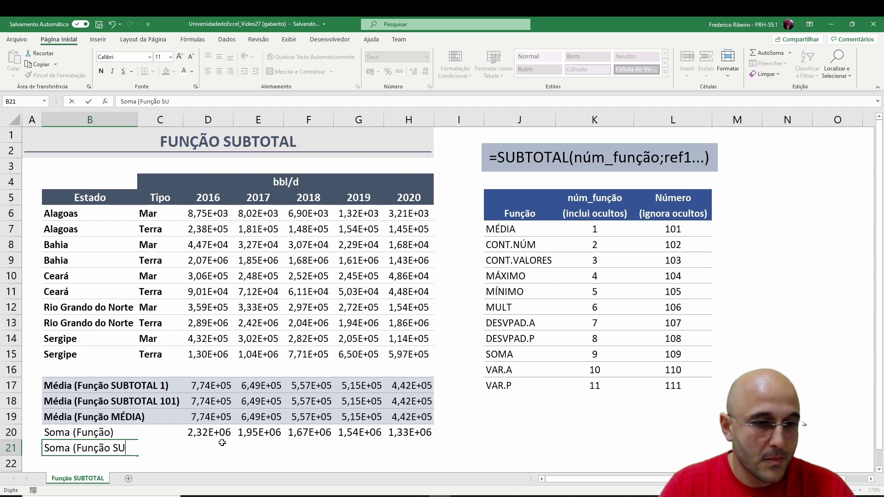
type("BTO")
key("BackSpace")
key("BackSpace")
key("BackSpace")
type("BTOTAL)")
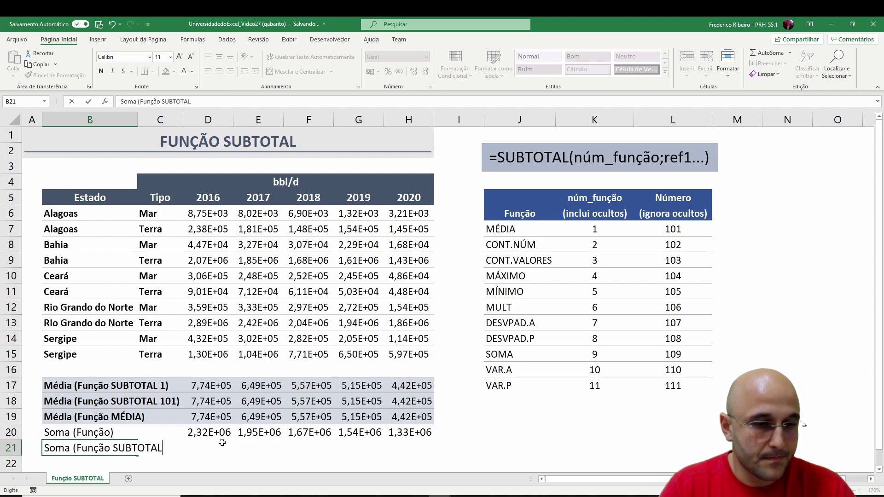
key("Return")
left_click_drag(69, 432, 182, 454)
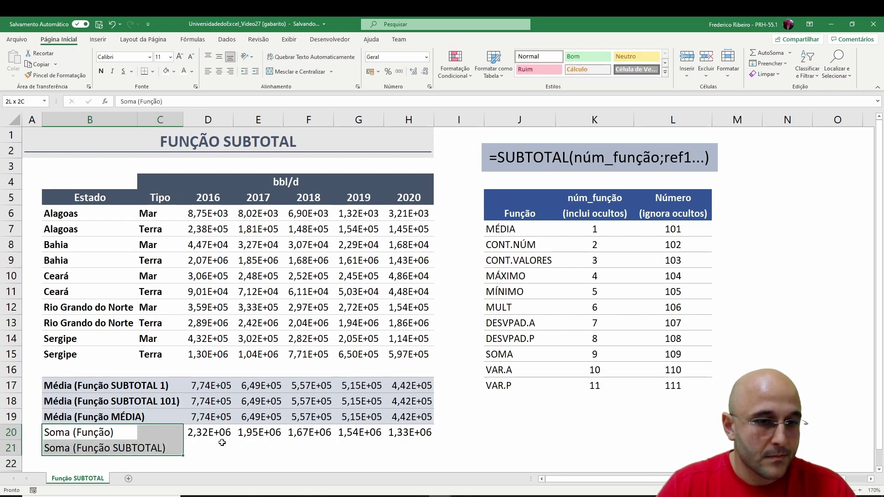
left_click(101, 71)
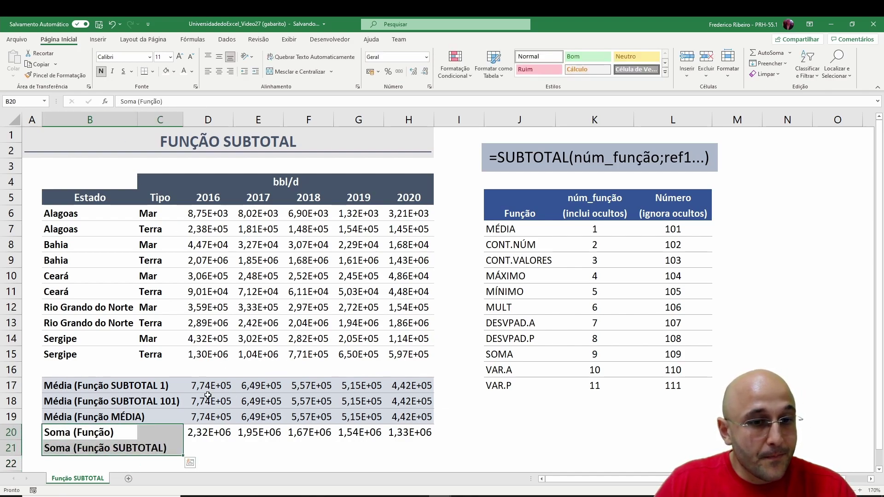
Enter =SUBTOTAL(9;D17:D19) in D21 and fill the formula across to H21
left_click(218, 446)
type("=subtot")
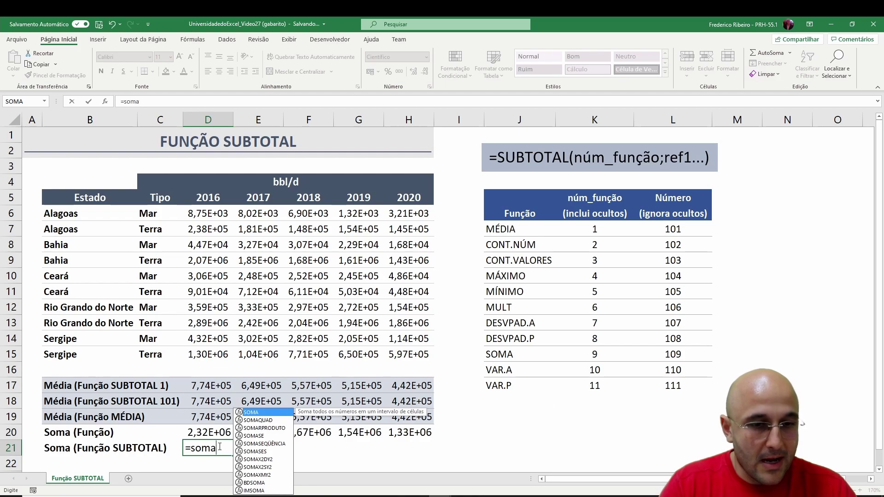
key("BackSpace")
key("BackSpace")
key("BackSpace")
key("BackSpace")
key("BackSpace")
key("BackSpace")
type("sub")
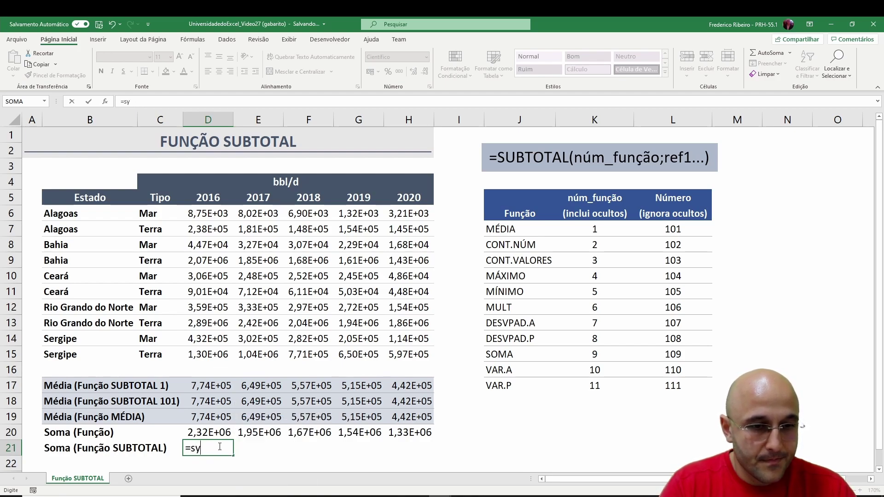
type("total(")
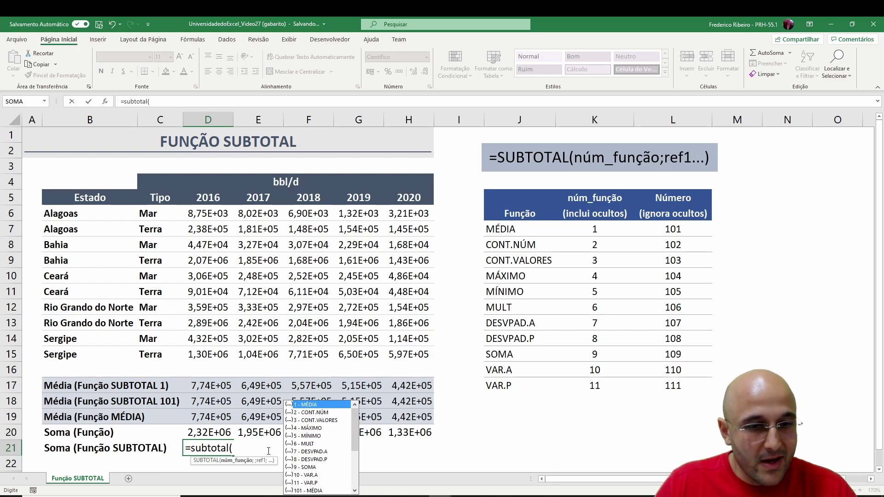
type("9")
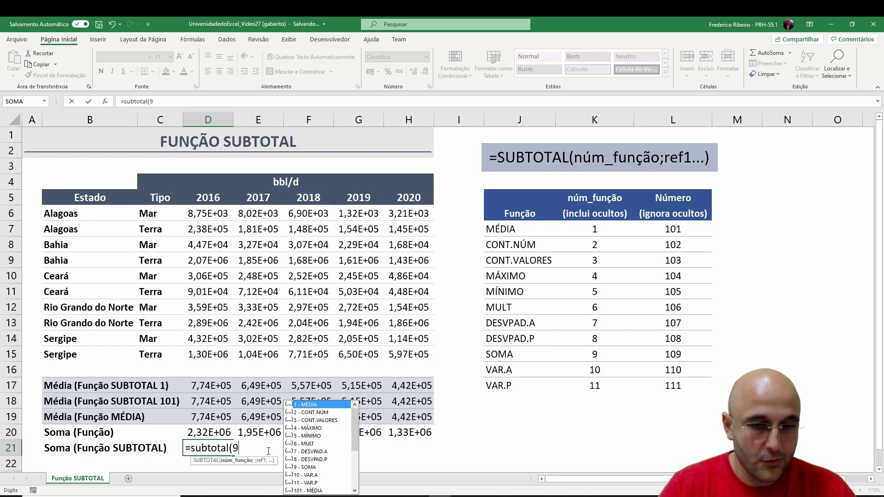
type(".")
key("BackSpace")
type(";")
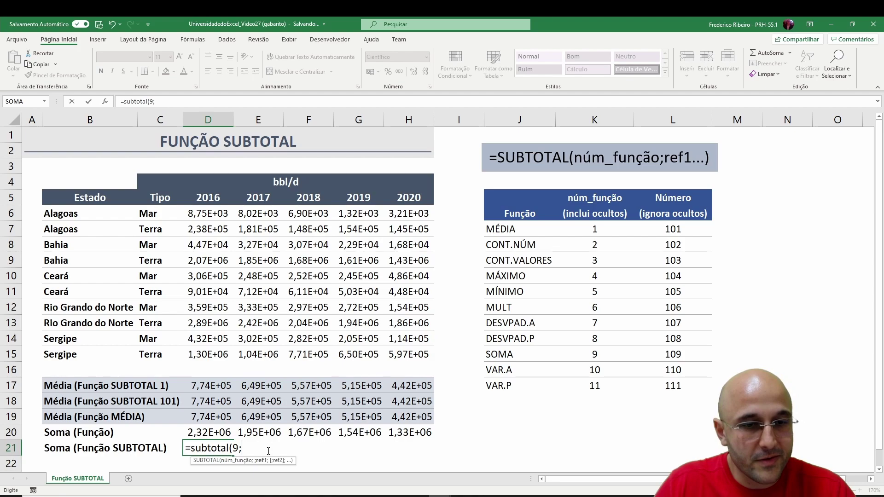
left_click(220, 389)
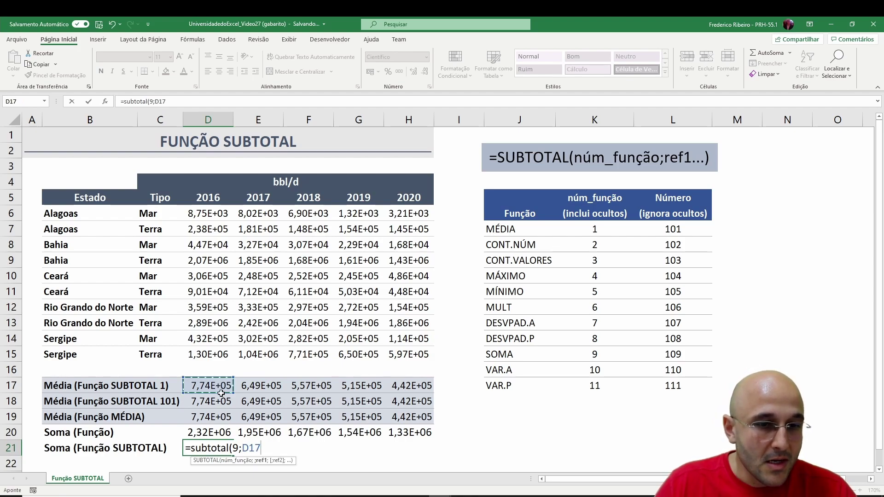
left_click_drag(221, 394, 221, 419)
key("Return")
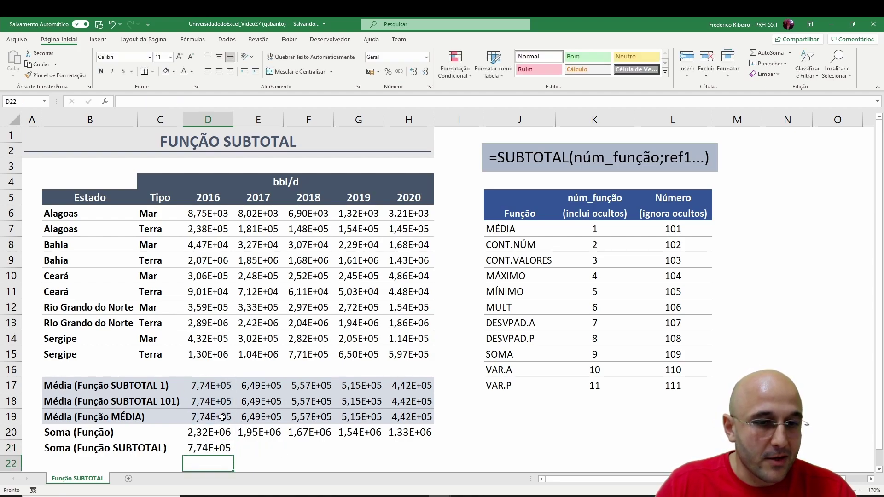
left_click(222, 443)
left_click_drag(233, 455, 433, 457)
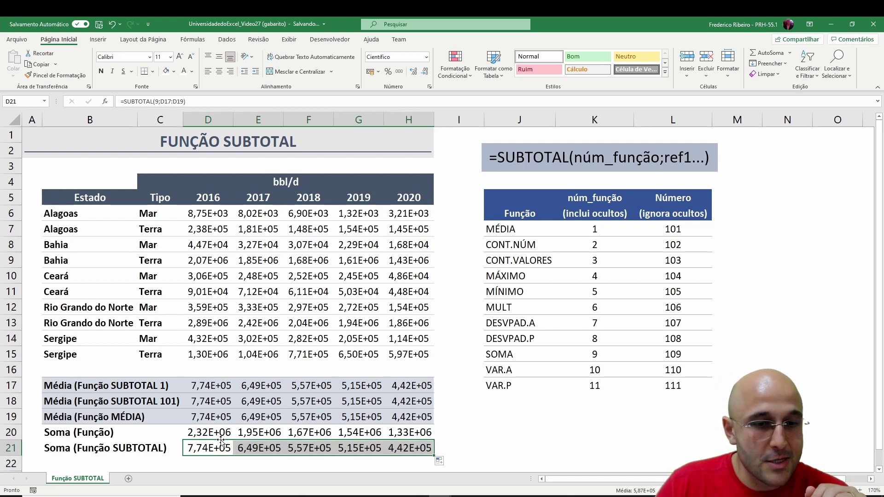
Compare the SOMA results in row 20 with row 21 and inspect the 2016 formulas in D17 through D21 and their referenced ranges
left_click_drag(220, 435, 396, 433)
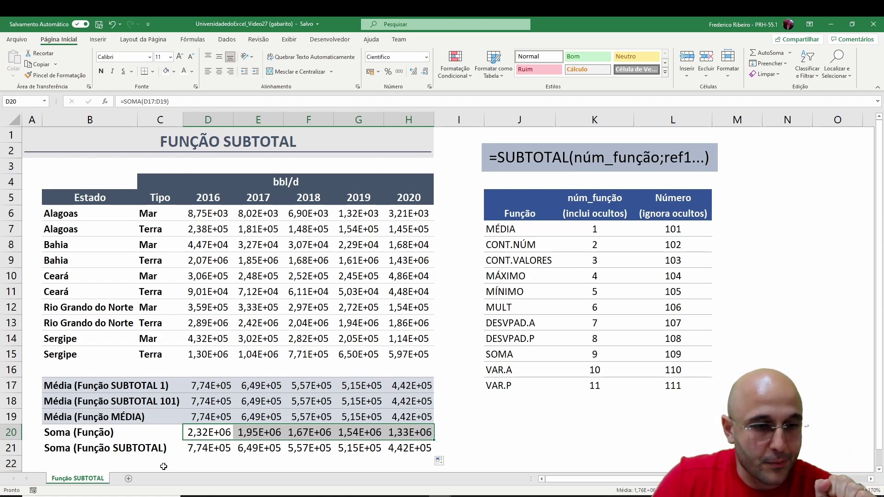
double_click(212, 385)
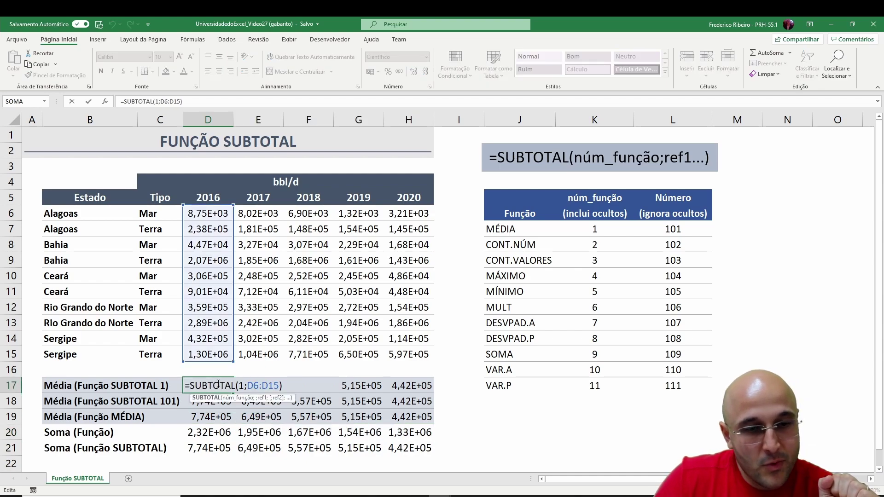
key("Return")
double_click(214, 399)
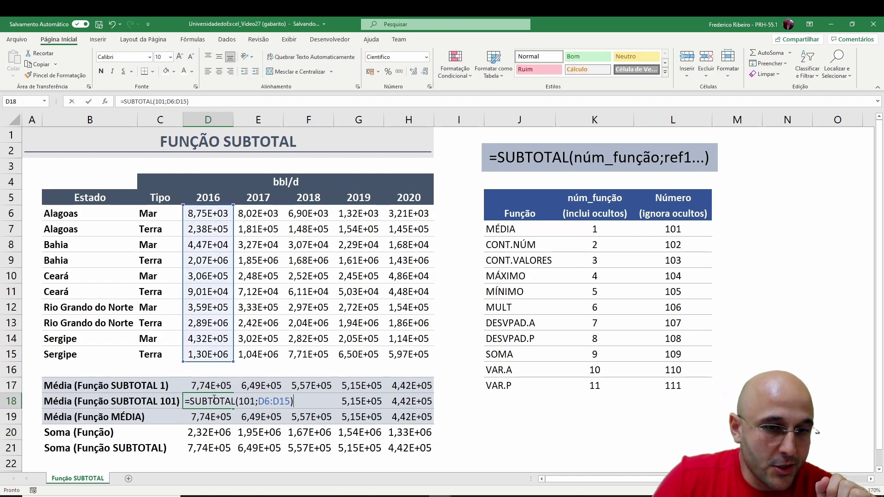
key("Return")
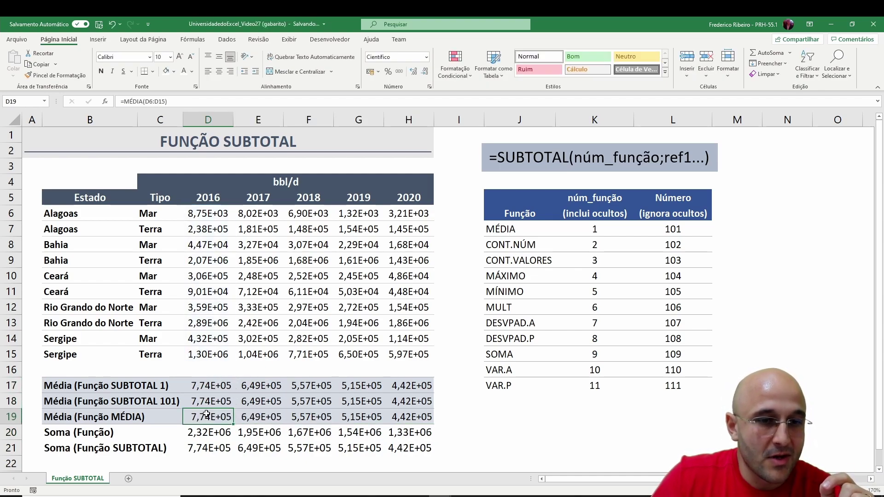
double_click(206, 414)
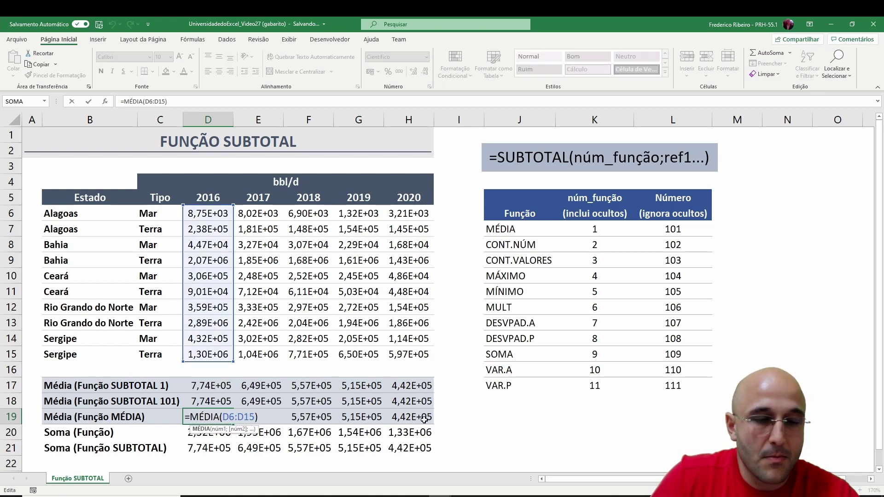
key("Return")
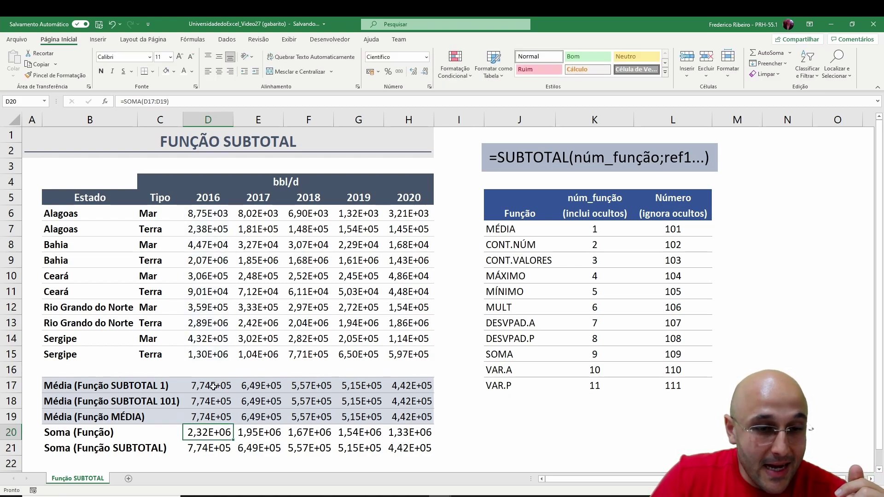
double_click(213, 433)
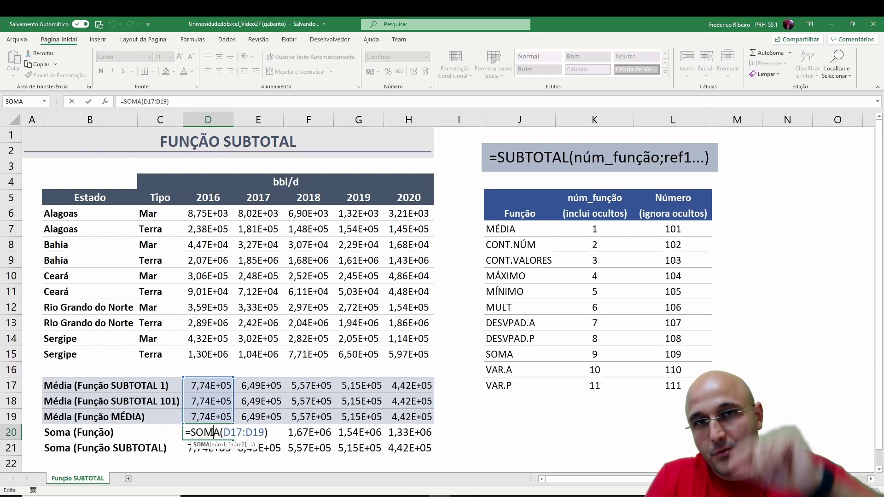
key("Return")
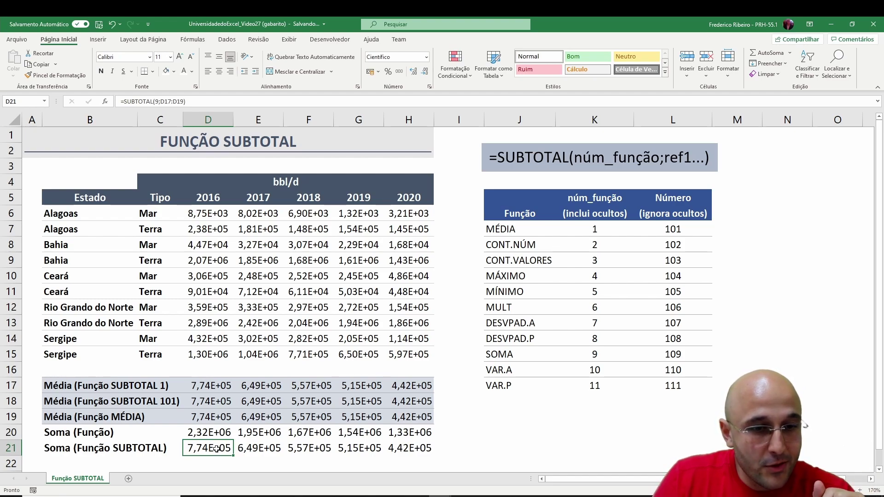
double_click(216, 448)
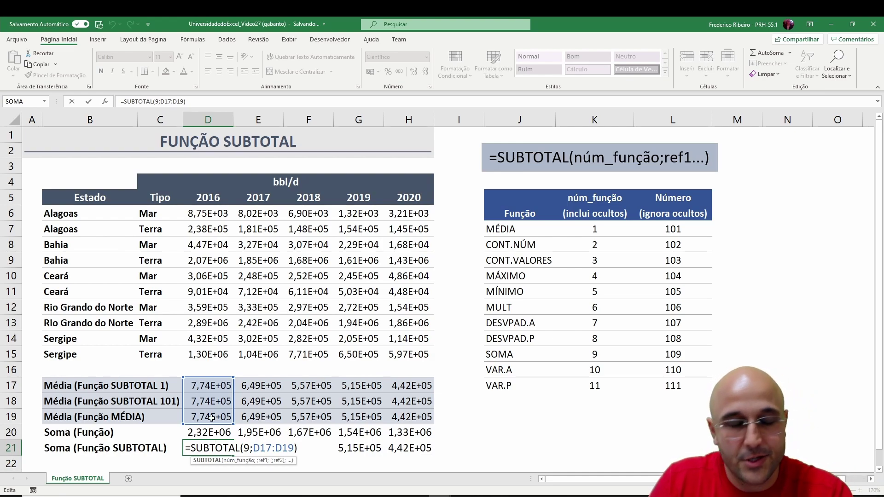
key("Return")
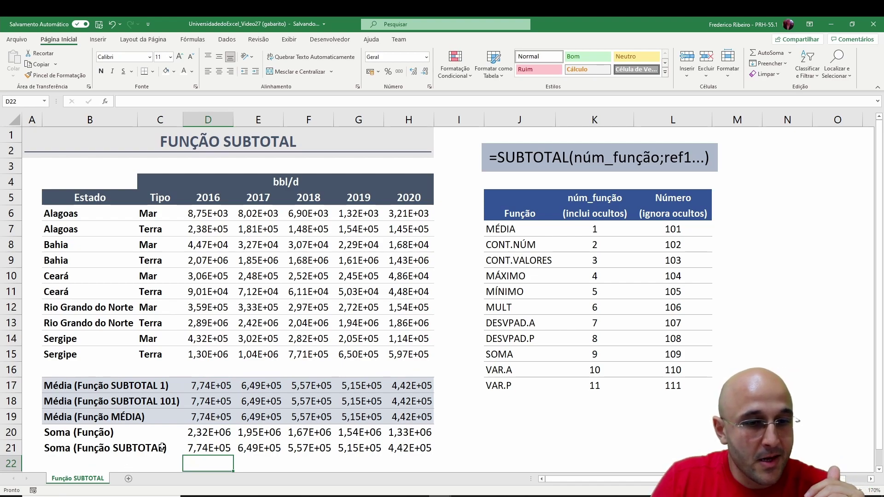
Change the label in B21 to "Soma (Função SUBTOTAL 9)"
left_click(162, 447)
double_click(156, 447)
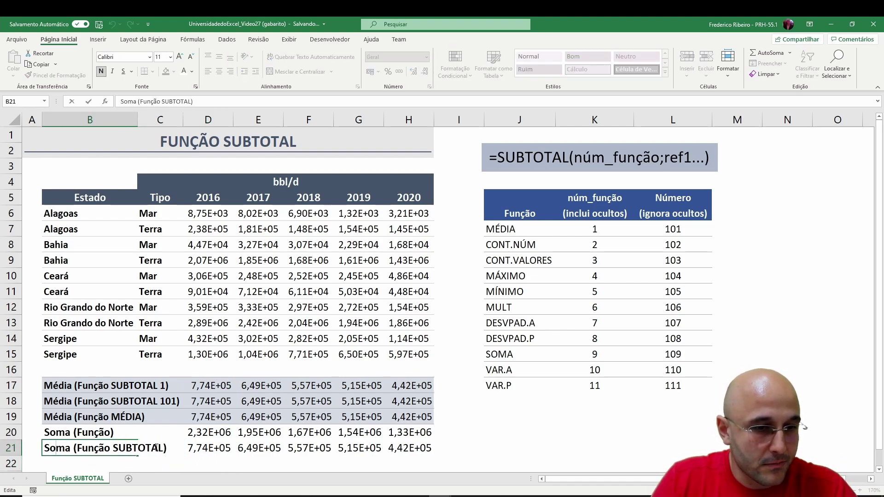
type("9")
key("Return")
Copy the B21 label down to B22 and edit the copy to read "Soma (Função SUBTOTAL 109)"
left_click_drag(115, 448, 216, 440)
key("ctrl+c")
left_click(138, 462)
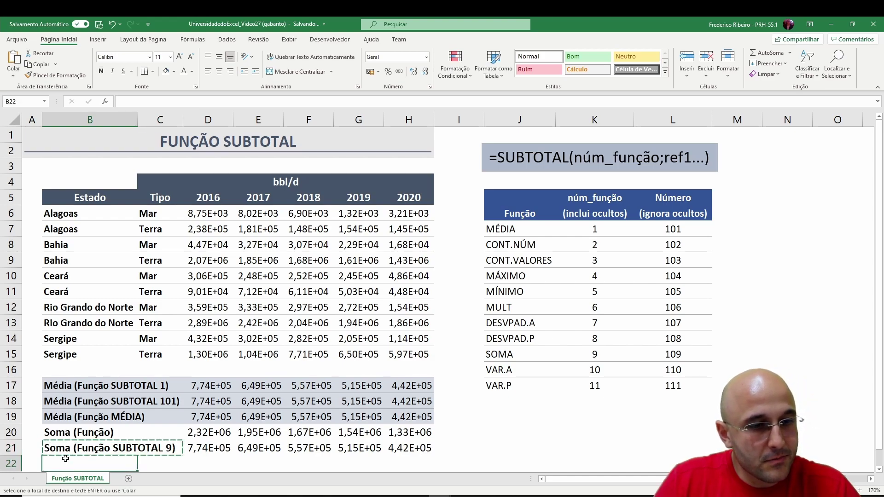
key("ctrl+v")
left_click(140, 463)
key("BackSpace")
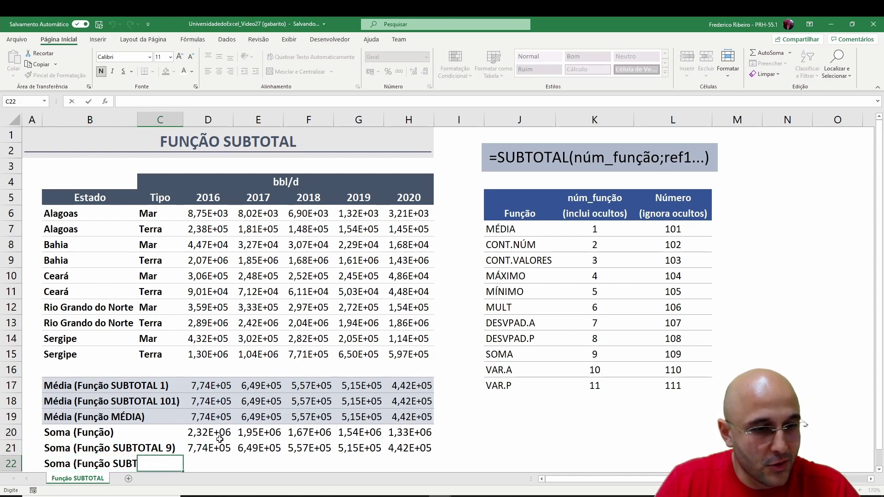
double_click(63, 465)
left_click(165, 463)
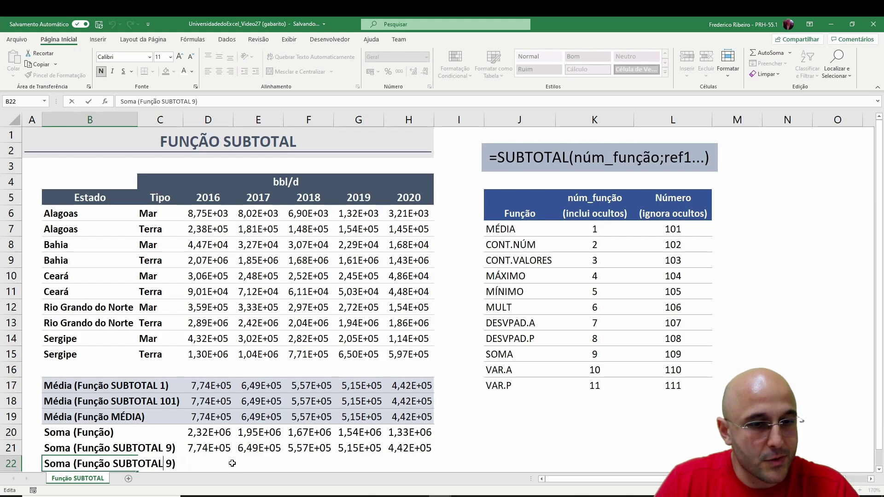
type("109")
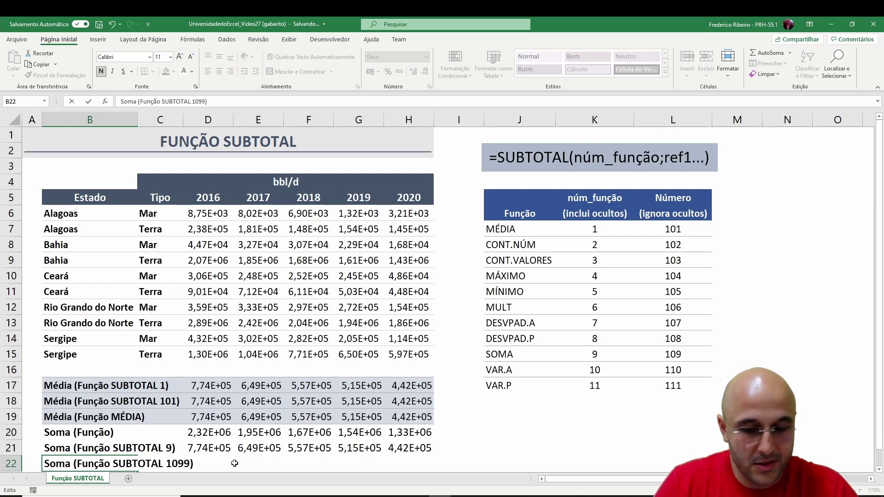
key("Delete")
Enter =SUBTOTAL(109;D17:D19) in D22 and fill the formula across to H22
left_click(233, 463)
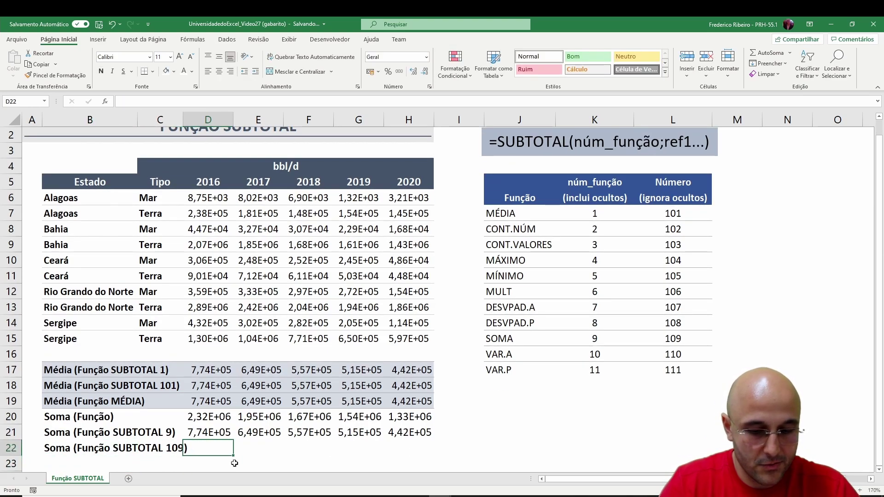
type("=subtot")
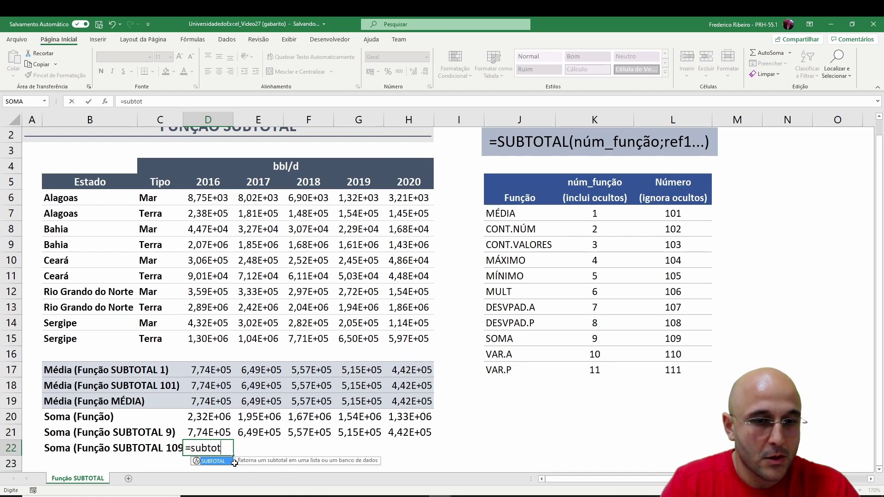
type("al(109;")
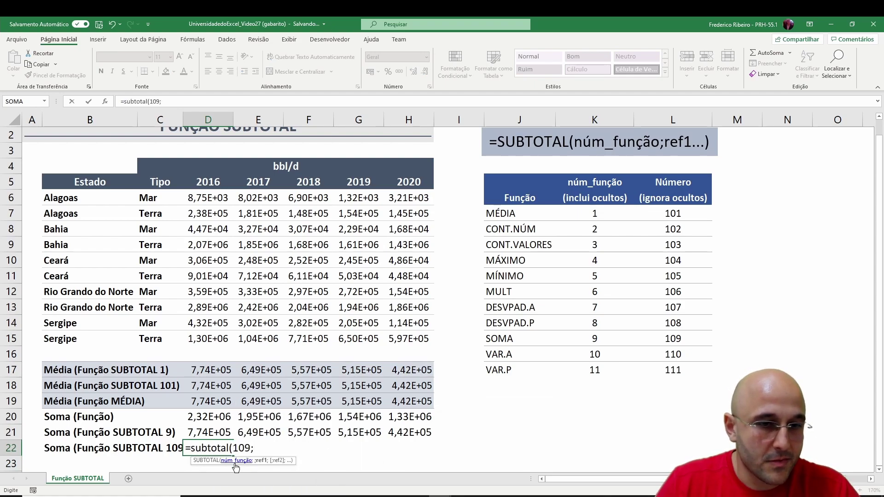
left_click_drag(233, 370, 221, 401)
key("Return")
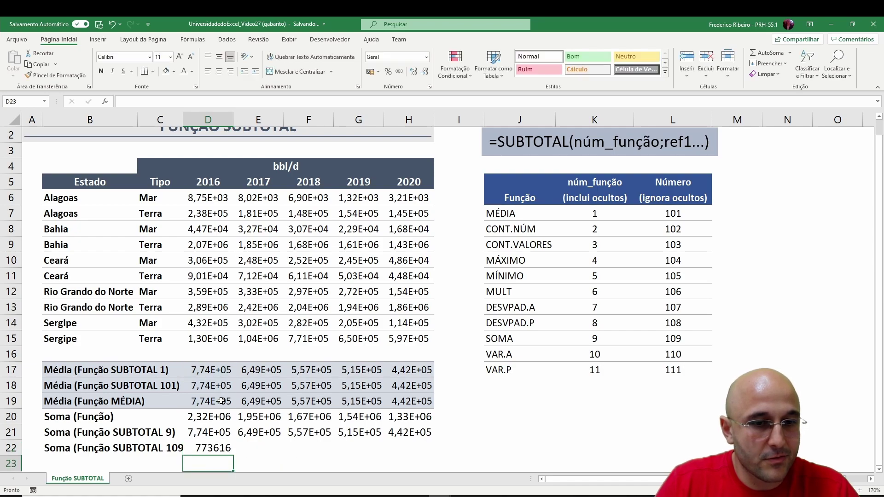
left_click(217, 448)
left_click_drag(233, 455, 414, 456)
Format D22:H22 as Científico with 2 decimal places and widen column C slightly to fit the B22 label
right_click(226, 447)
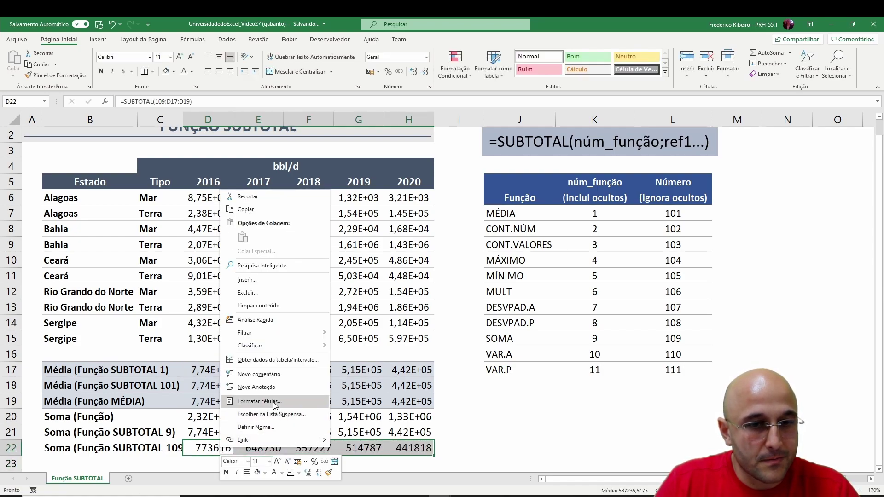
left_click(275, 403)
left_click(176, 318)
left_click(178, 313)
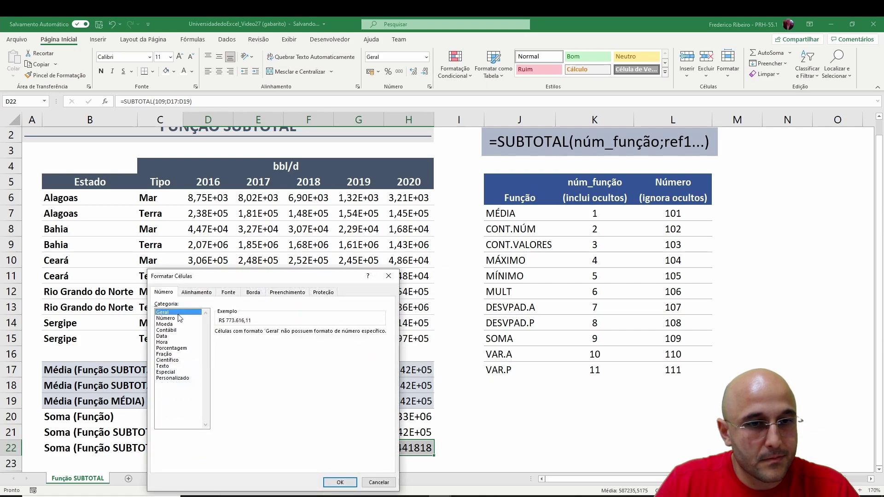
left_click(170, 360)
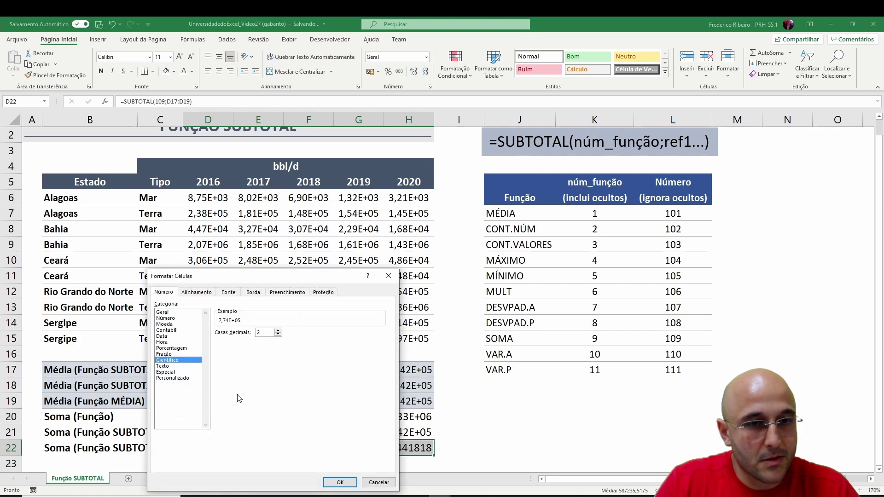
left_click(340, 483)
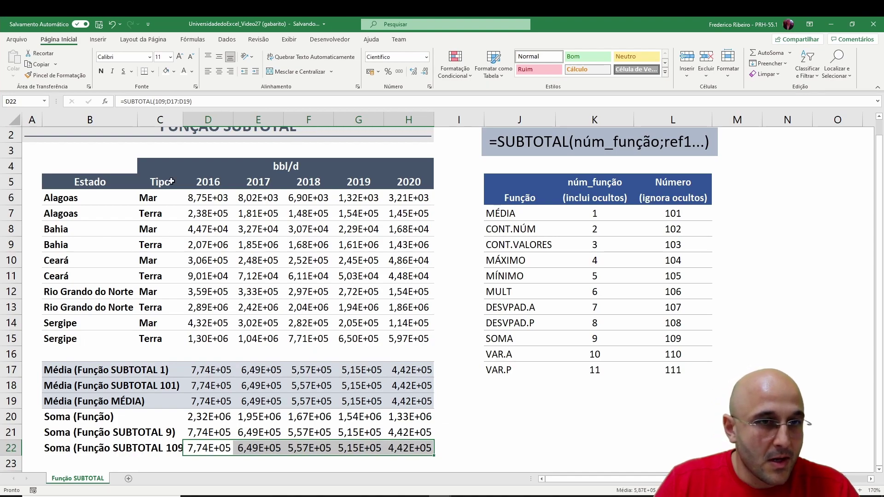
left_click_drag(182, 121, 187, 120)
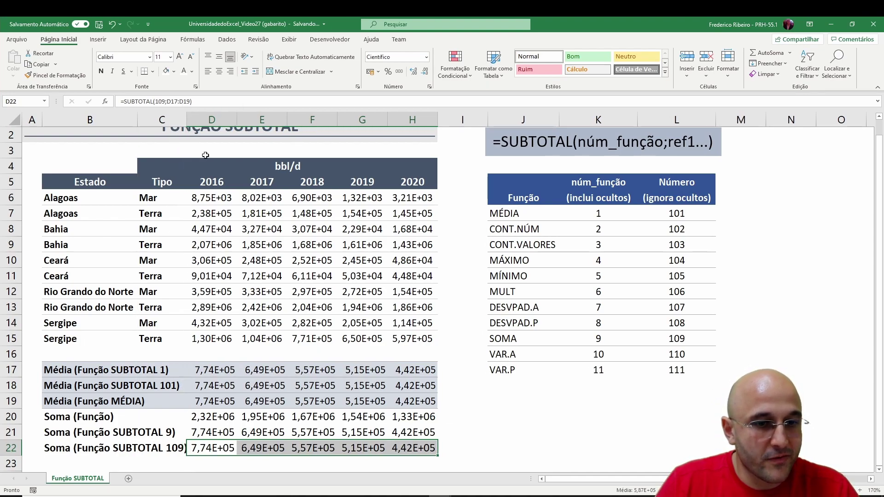
Hide rows 10 and 11, the two Ceará rows of the data table
left_click(271, 355)
left_click(262, 332)
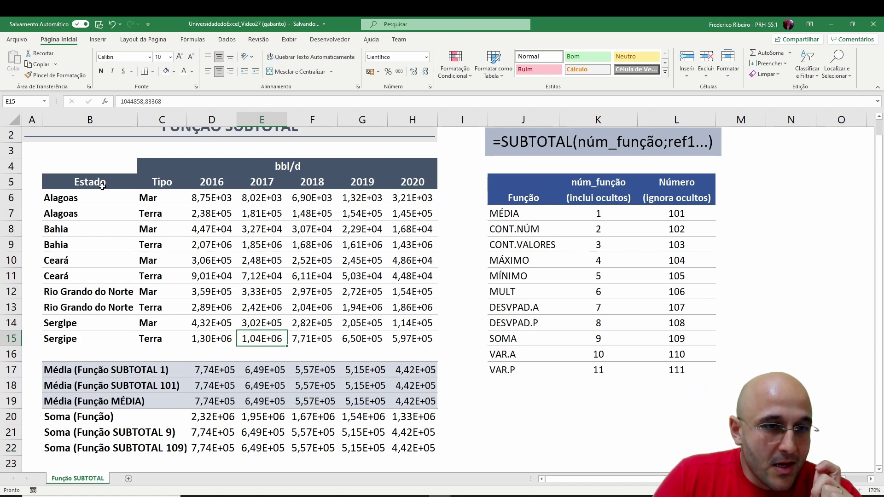
left_click_drag(65, 201, 411, 340)
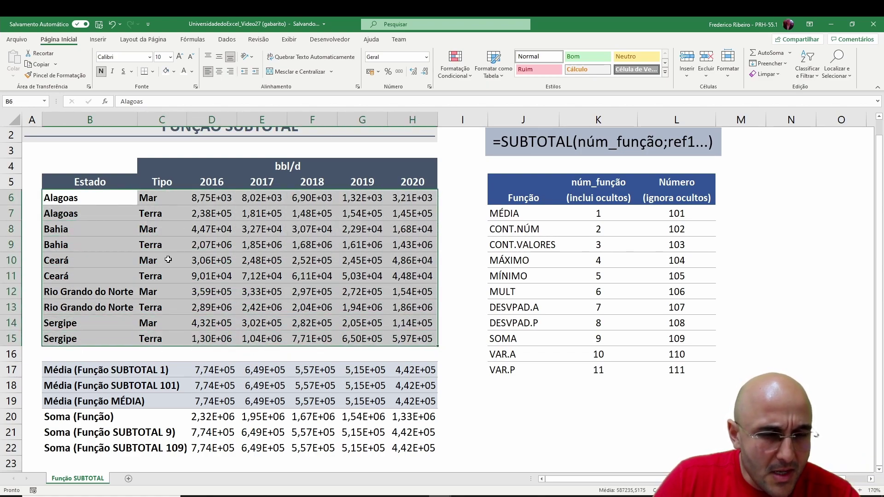
left_click_drag(86, 199, 417, 340)
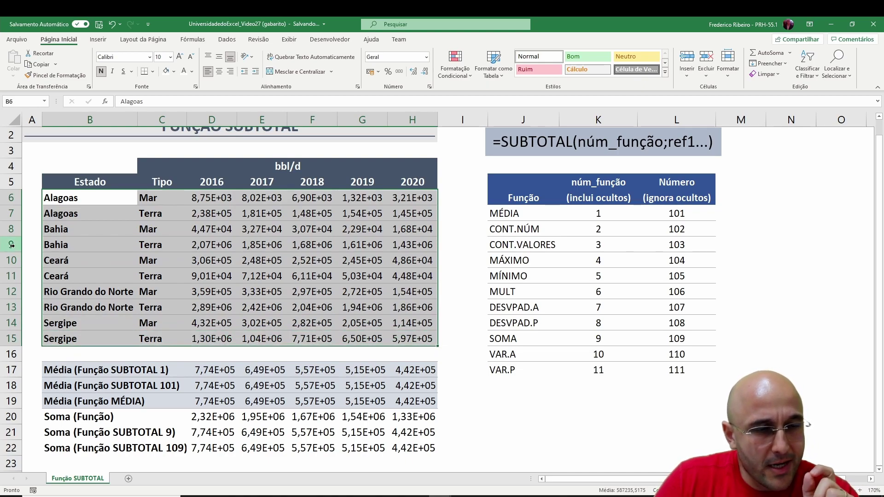
left_click_drag(11, 244, 15, 275)
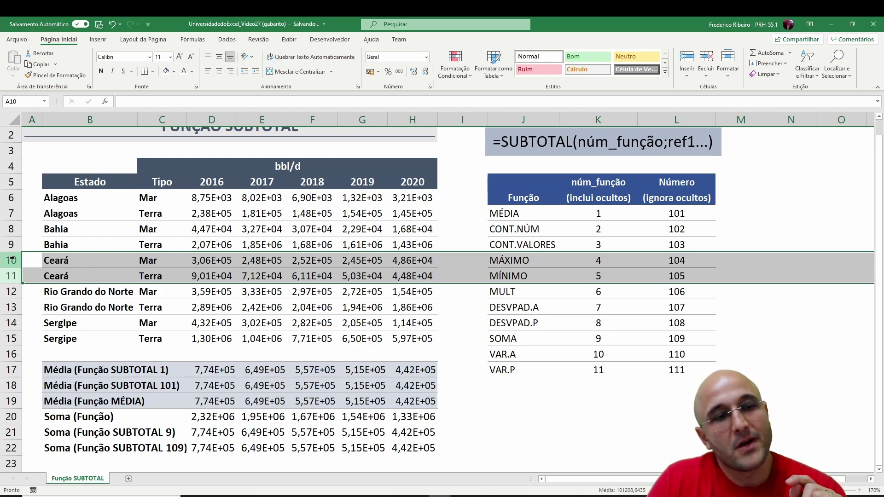
left_click_drag(12, 260, 10, 275)
right_click(10, 276)
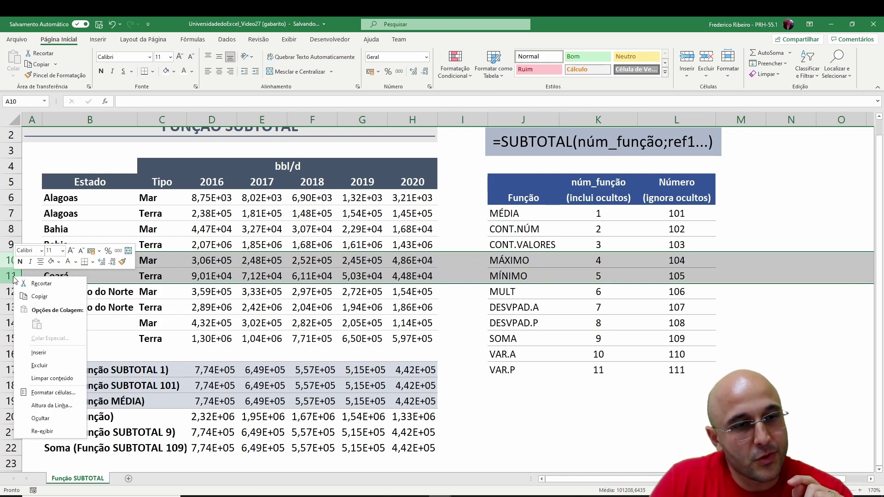
left_click(54, 417)
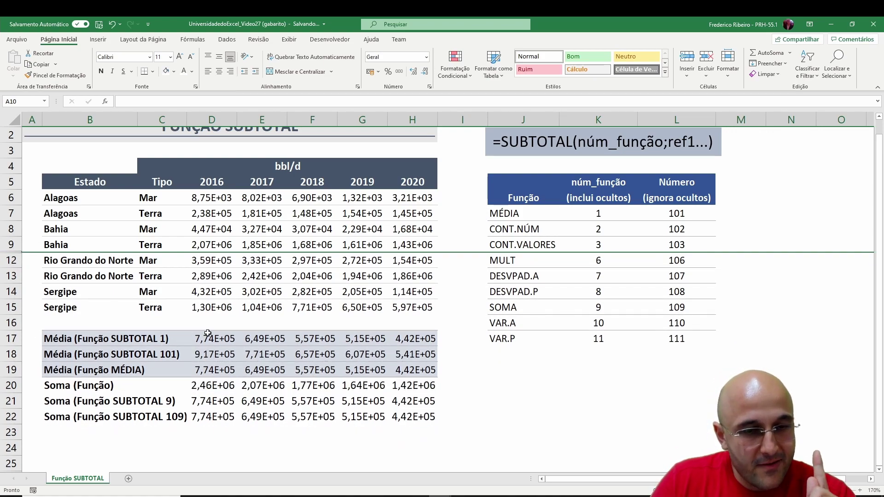
Compare the average rows 17 to 19 with the Ceará rows hidden, inspecting the SUBTOTAL 1, SUBTOTAL 101 and MÉDIA formulas for 2016
left_click(205, 340)
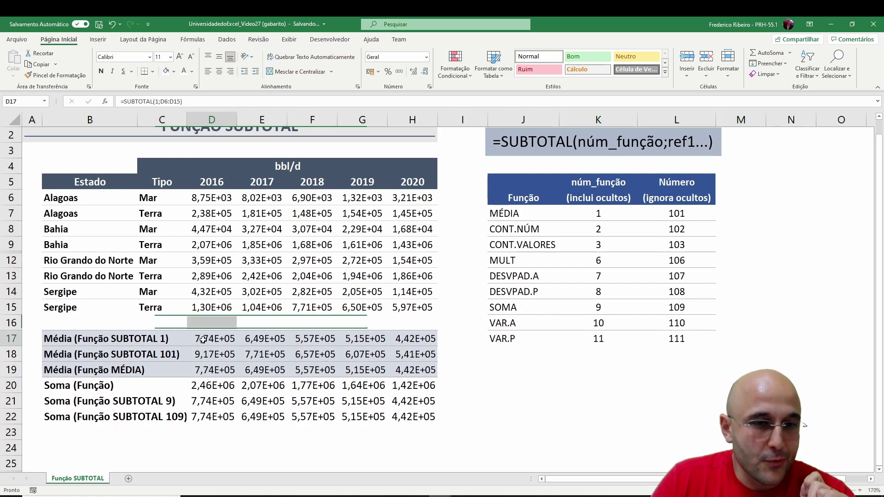
left_click(72, 338)
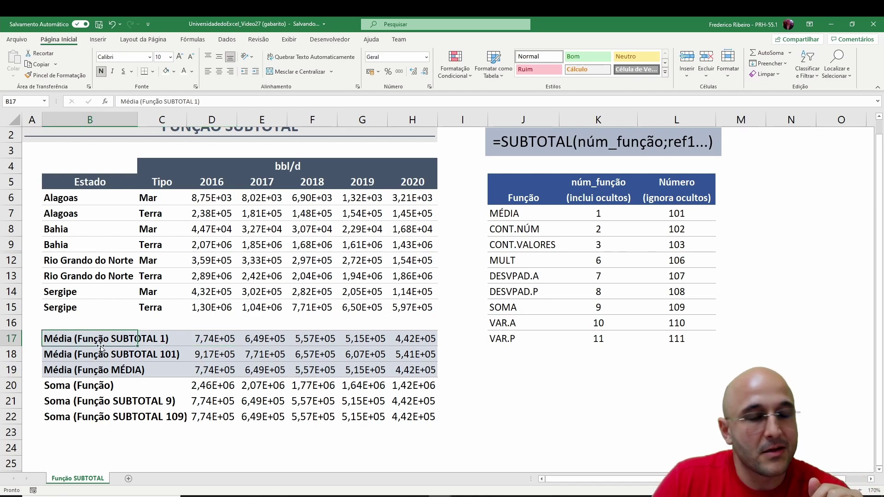
scroll(101, 346, "up", 1)
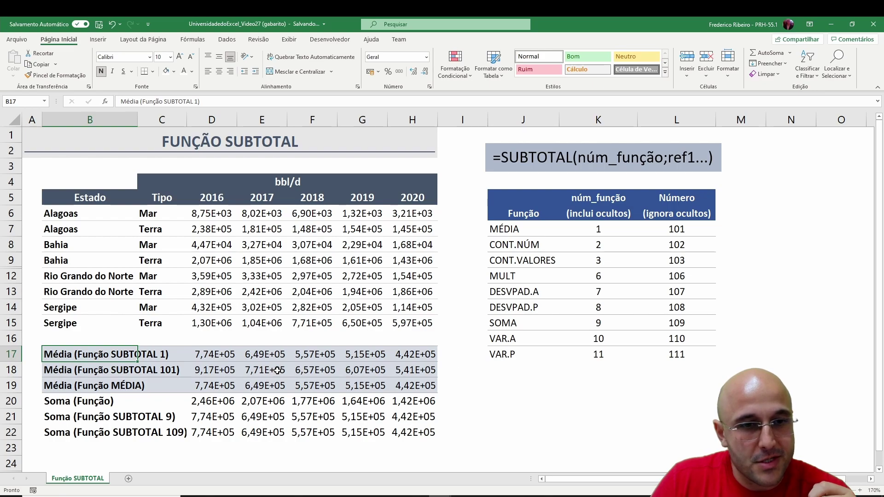
double_click(210, 352)
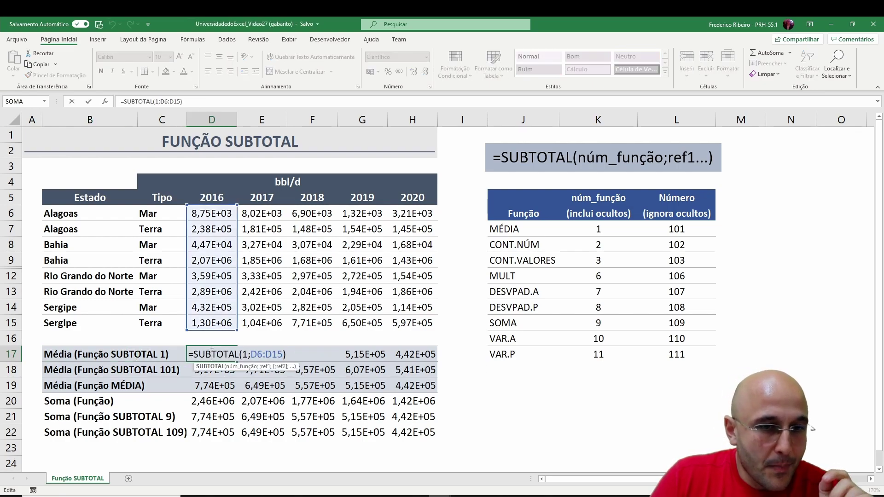
key("Return")
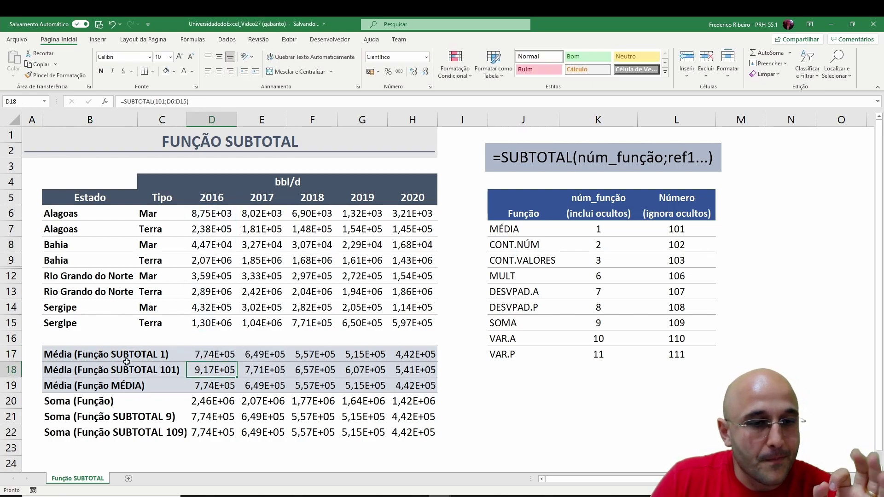
left_click(81, 370)
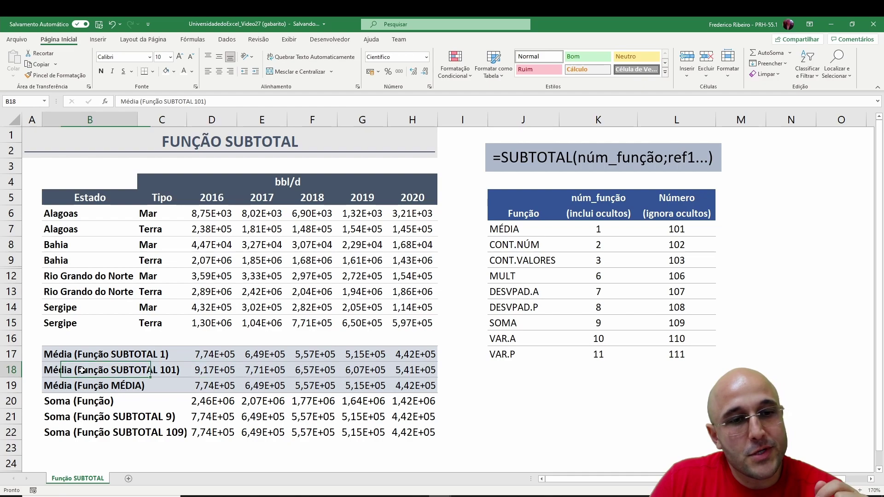
left_click(199, 371)
left_click_drag(676, 226, 674, 356)
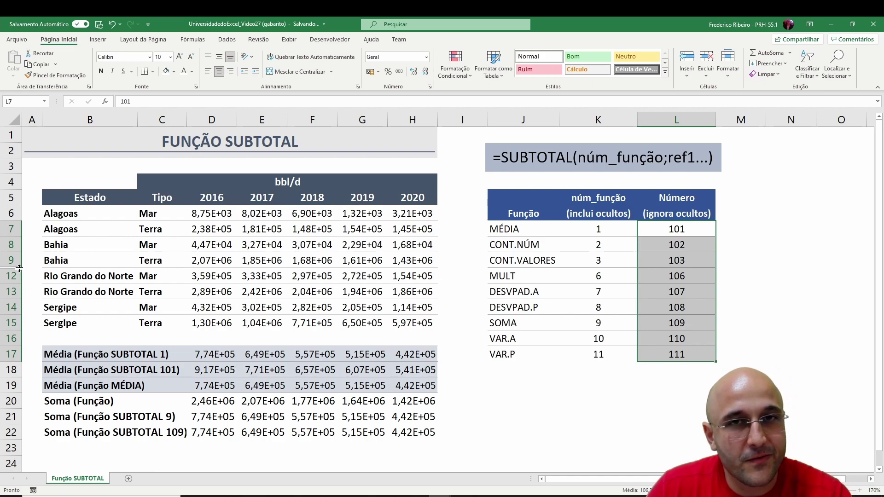
double_click(207, 390)
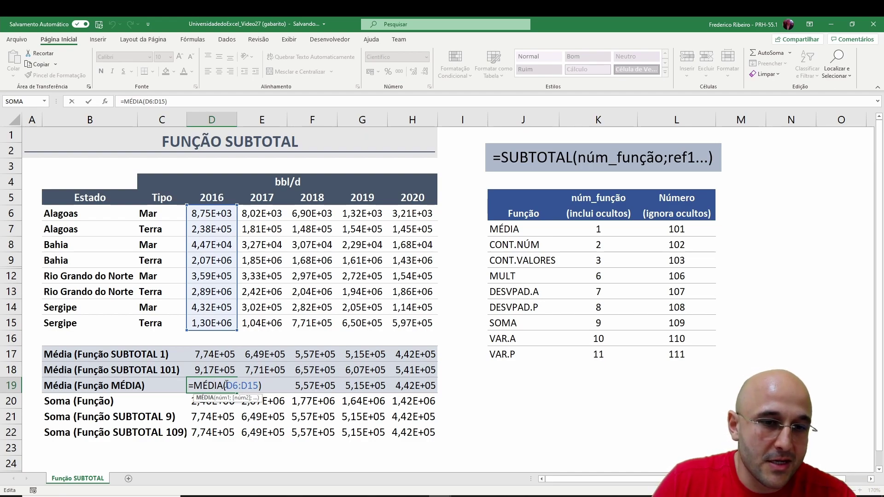
left_click_drag(227, 385, 257, 388)
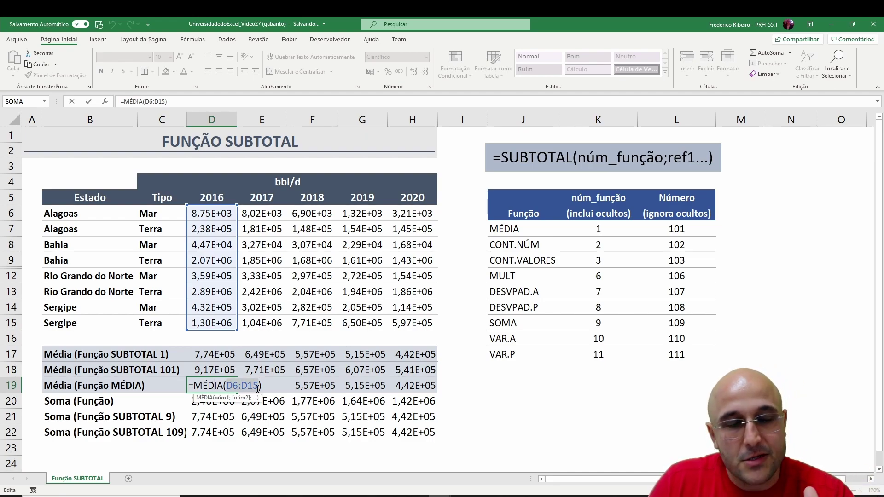
key("Return")
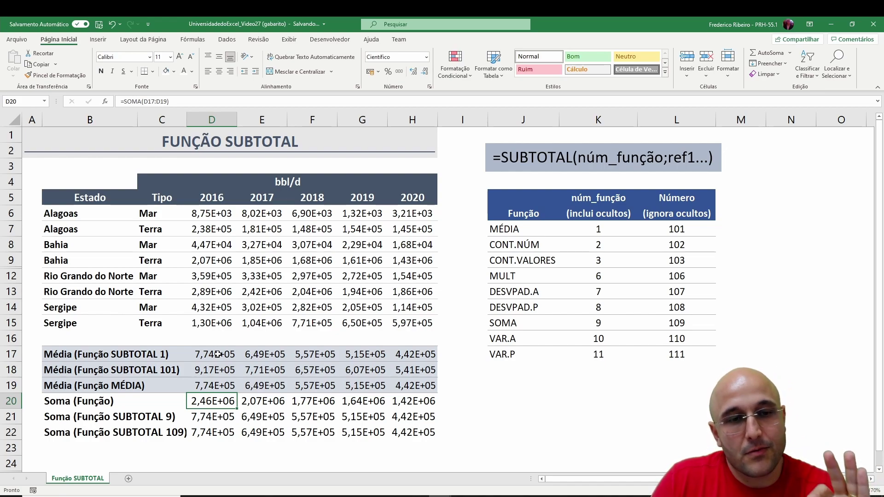
Compare the function codes that include hidden rows in column K with those that ignore them in column L
left_click_drag(590, 226, 607, 354)
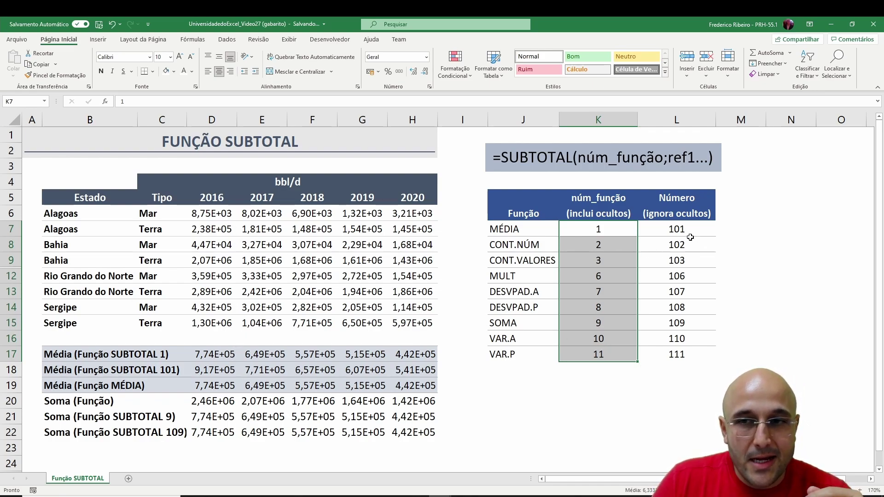
left_click_drag(680, 230, 682, 351)
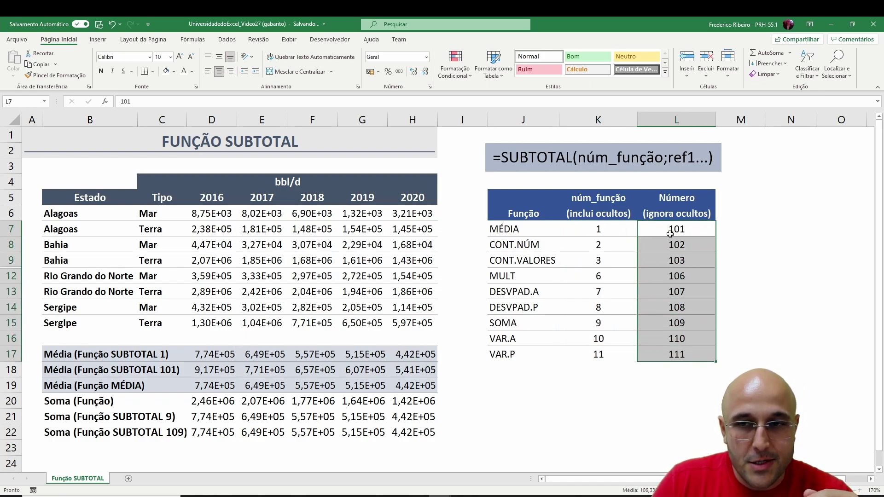
left_click_drag(669, 234, 667, 346)
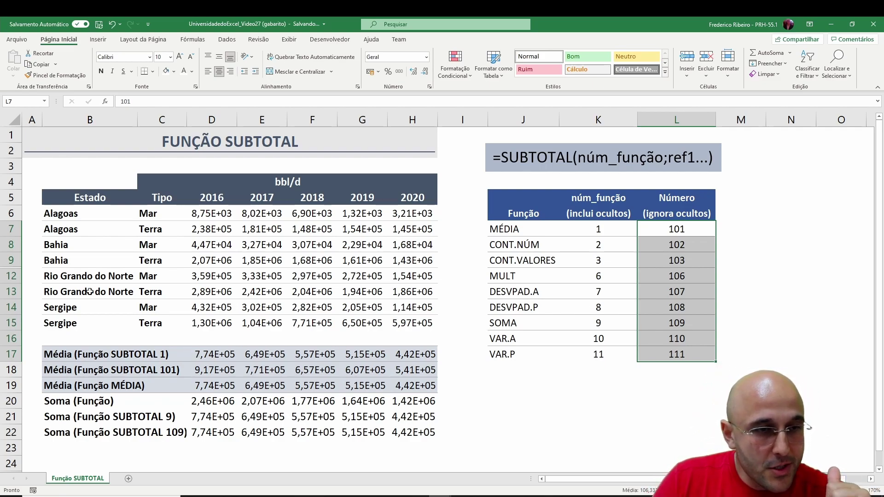
Unhide rows 10 and 11, the two Ceará rows of the data table
left_click_drag(11, 261, 11, 276)
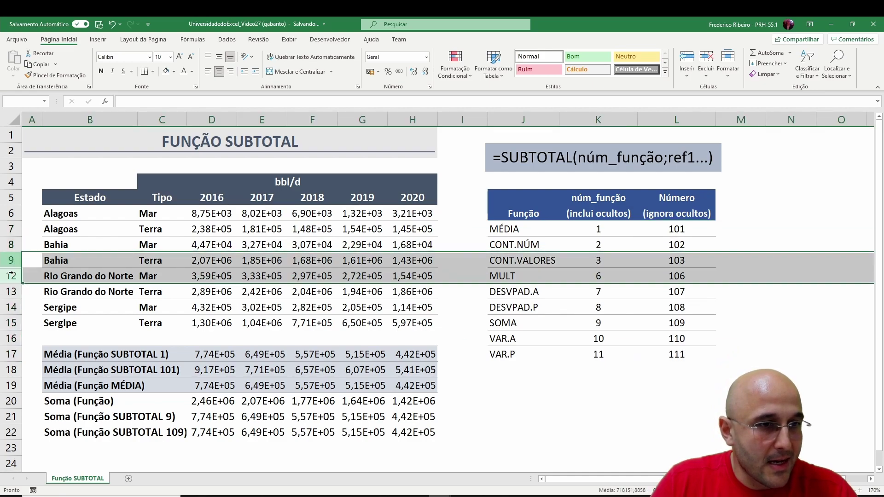
right_click(11, 278)
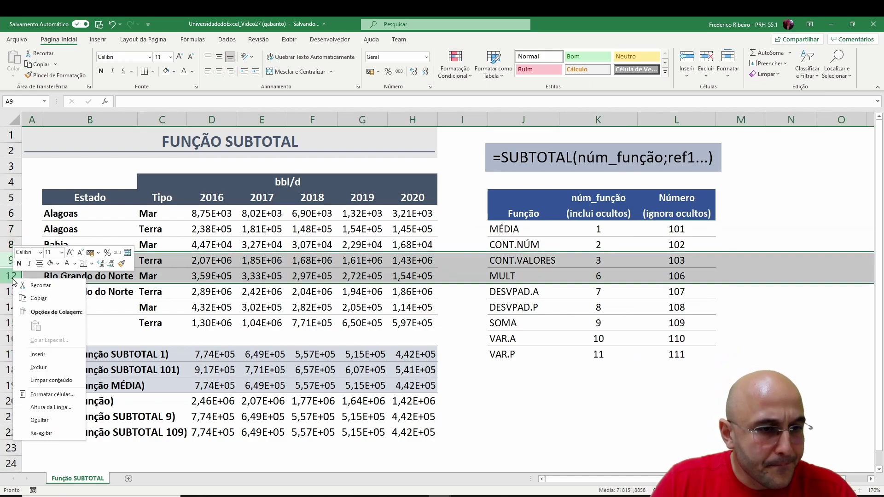
left_click(59, 430)
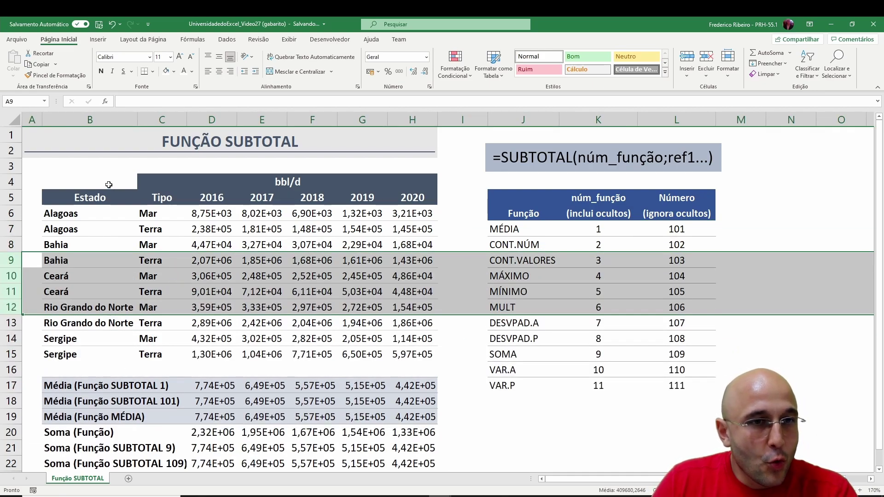
Add filters to the headers of the data table B5:H15
left_click_drag(109, 182, 414, 291)
left_click_drag(90, 197, 414, 354)
left_click(226, 39)
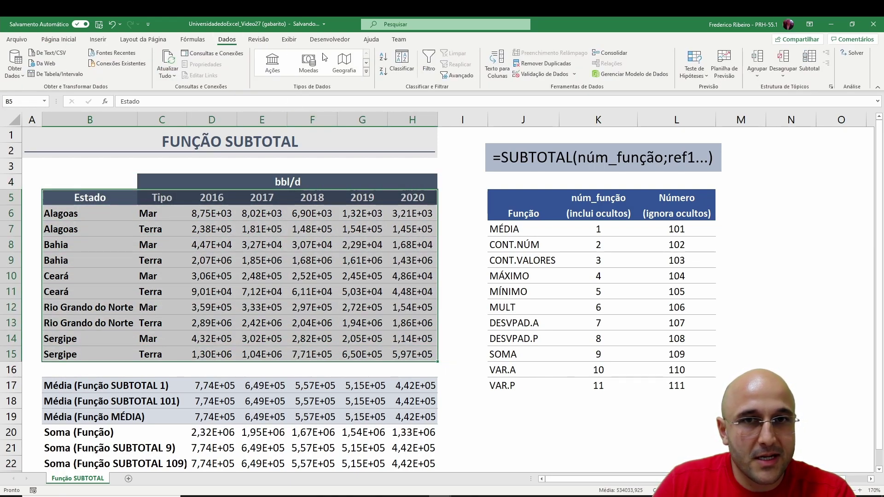
left_click(428, 65)
left_click(211, 260)
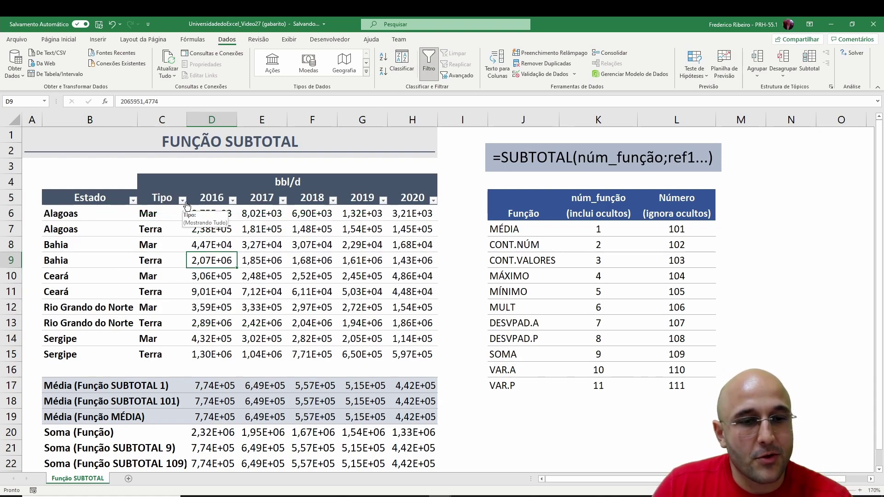
Filter the Tipo column to Mar only and compare the SUBTOTAL 1 and 101 averages with the MÉDIA row
left_click(185, 202)
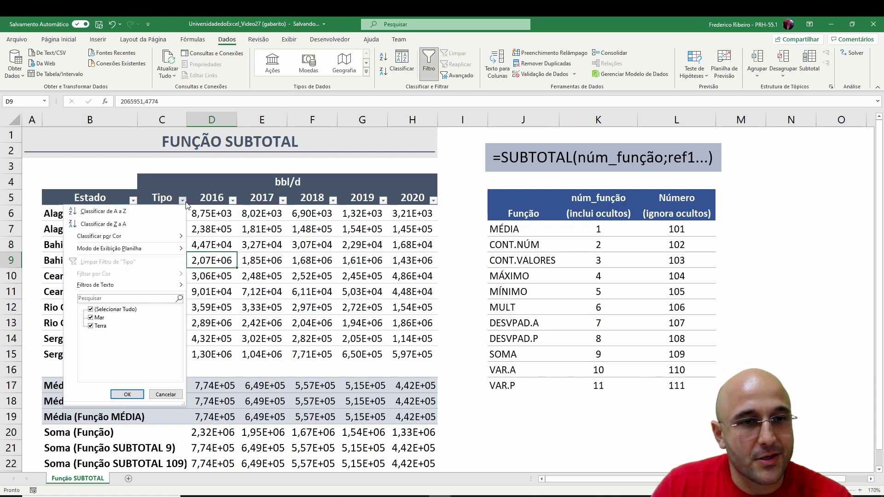
left_click(111, 309)
left_click(99, 318)
left_click(127, 394)
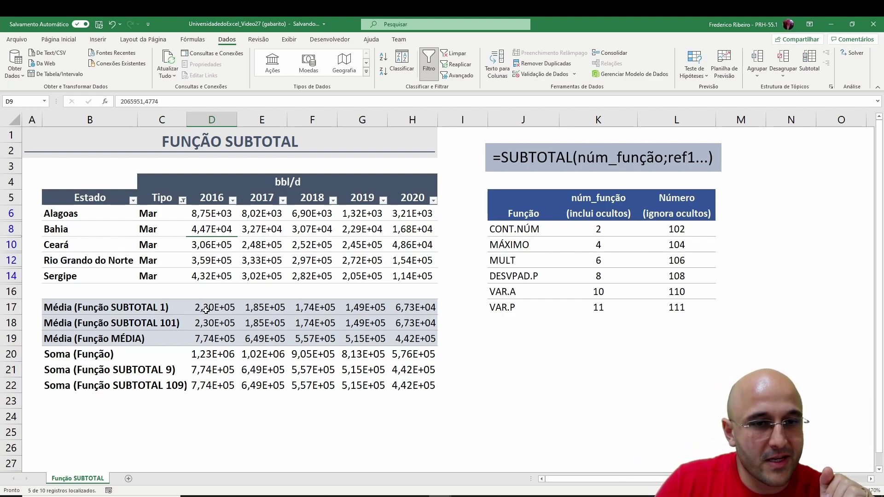
left_click_drag(197, 312, 426, 326)
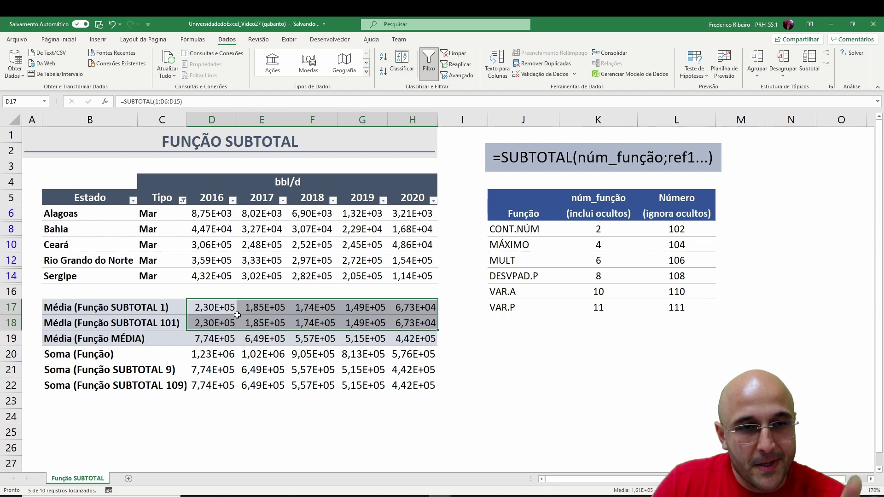
left_click_drag(221, 307, 413, 326)
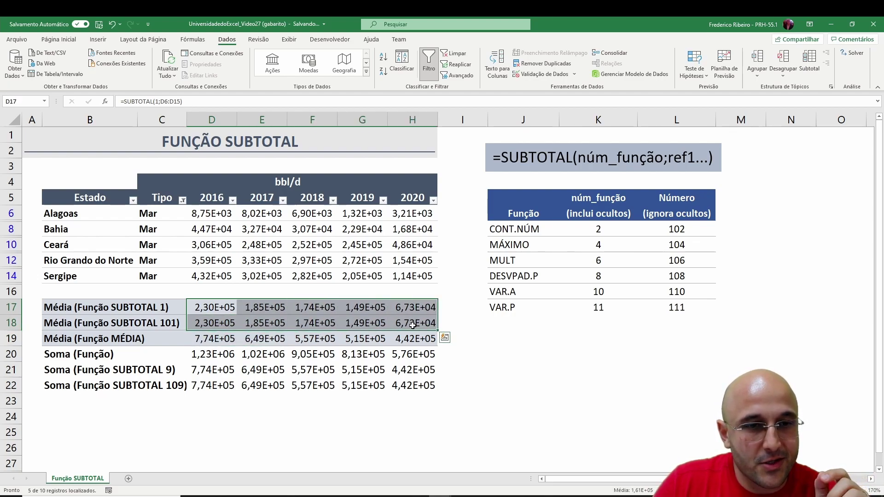
left_click_drag(217, 339, 415, 342)
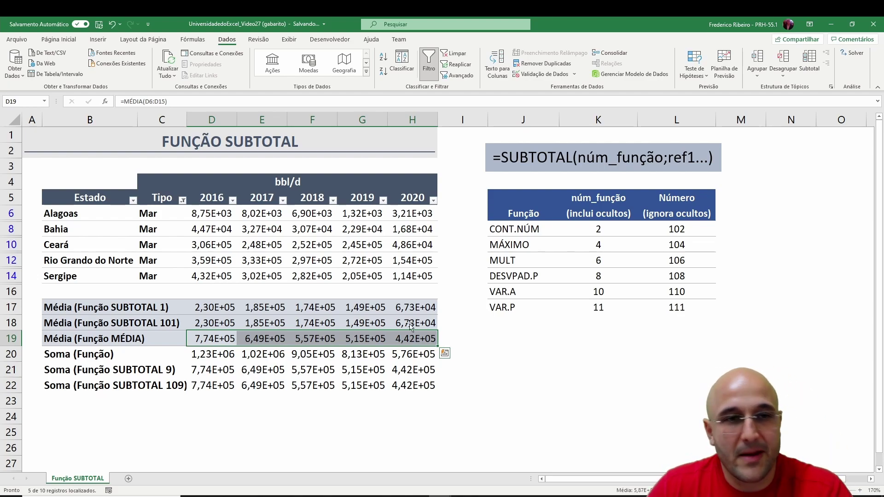
Filter the Estado column to Ceará only and check the SUBTOTAL 1 and 101 averages in rows 17 and 18
left_click(135, 200)
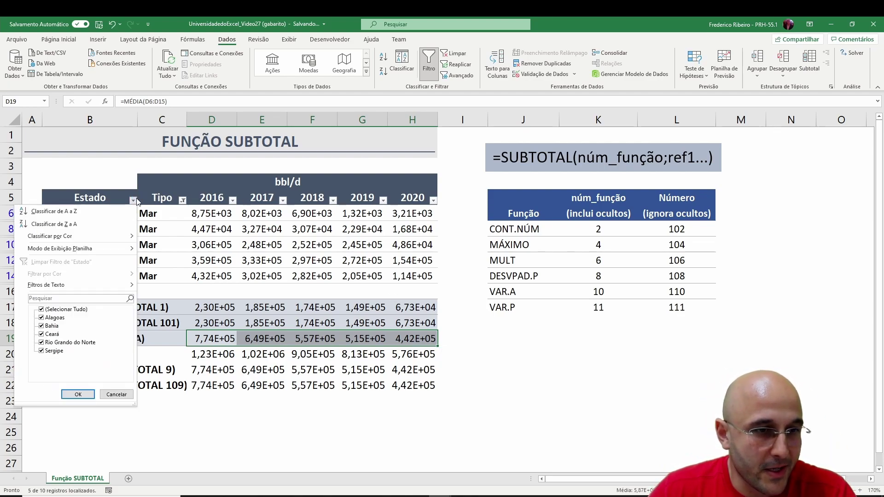
left_click(66, 309)
left_click(52, 334)
left_click(77, 397)
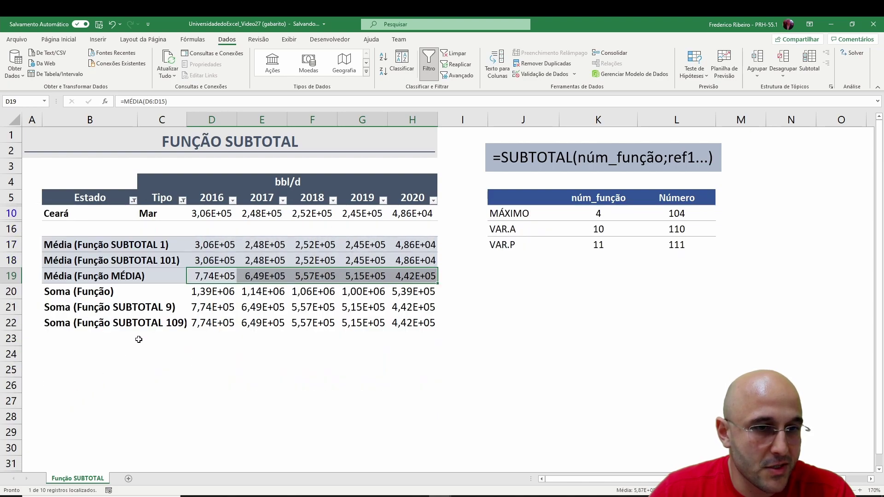
left_click_drag(208, 242, 435, 262)
Clear the Estado filter and switch the Tipo filter from Mar to Terra
left_click(134, 201)
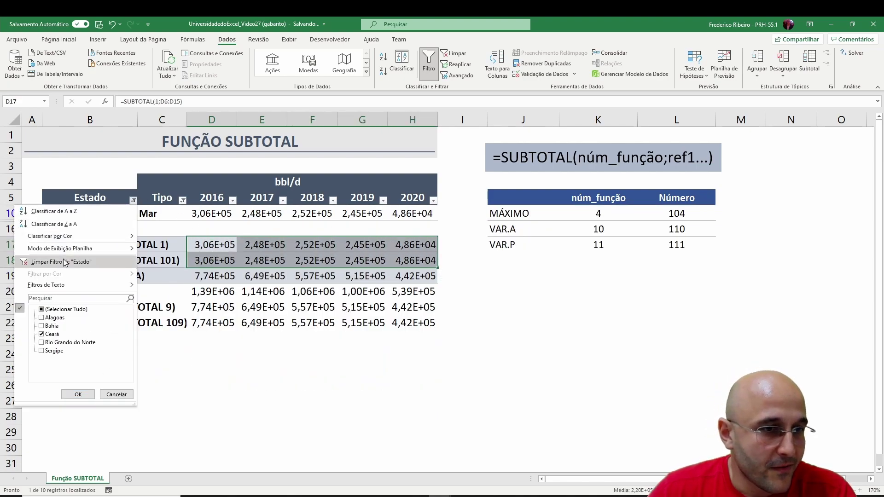
left_click(66, 262)
left_click(182, 201)
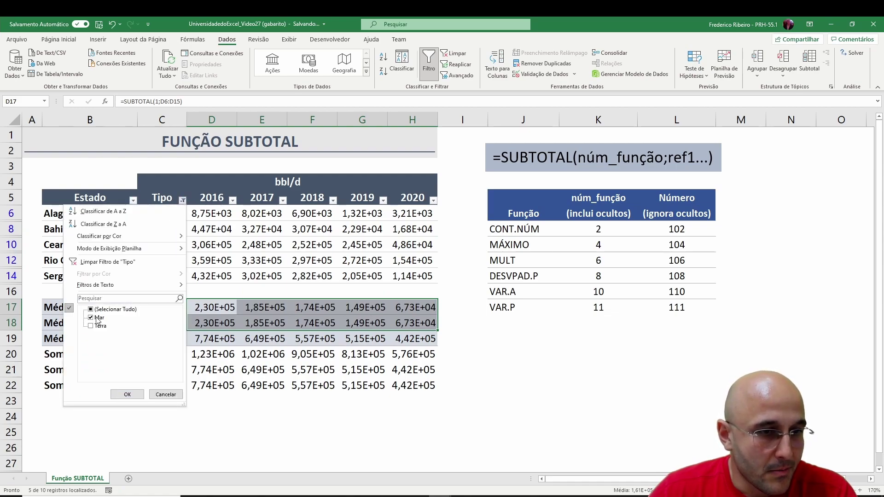
left_click(91, 318)
left_click(92, 326)
left_click(126, 395)
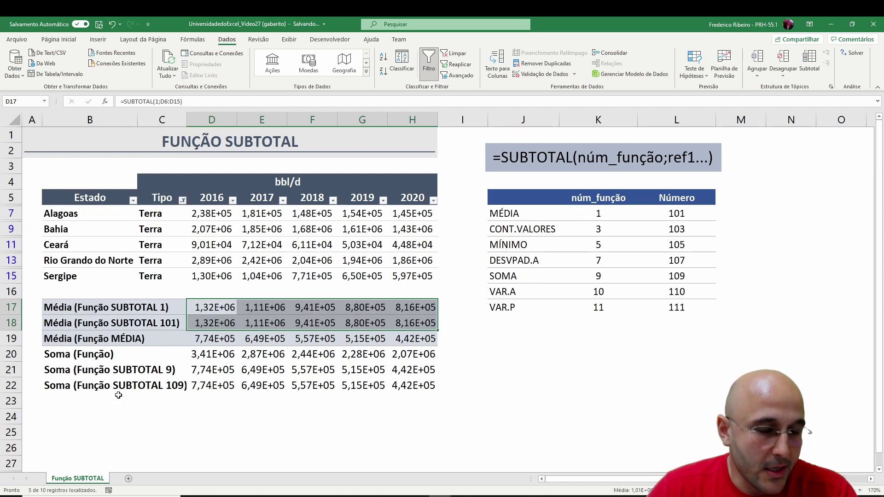